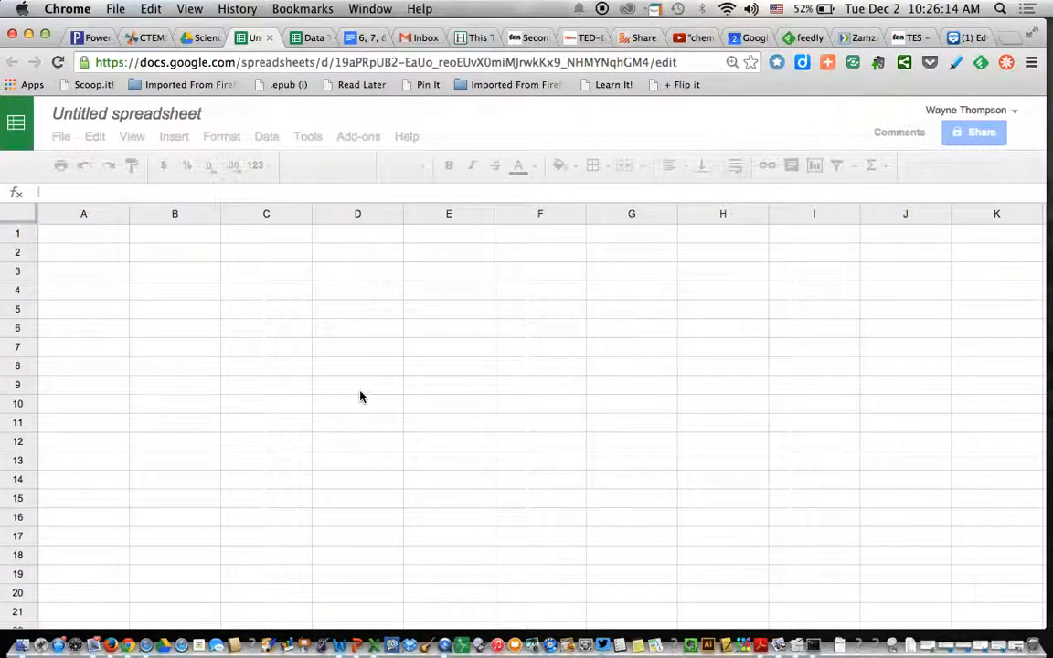
Step: Enter the row labels Trial 1 in cell A2 and Trial 2 in cell A3
{"action": "left_click", "coordinate": [72, 261]}
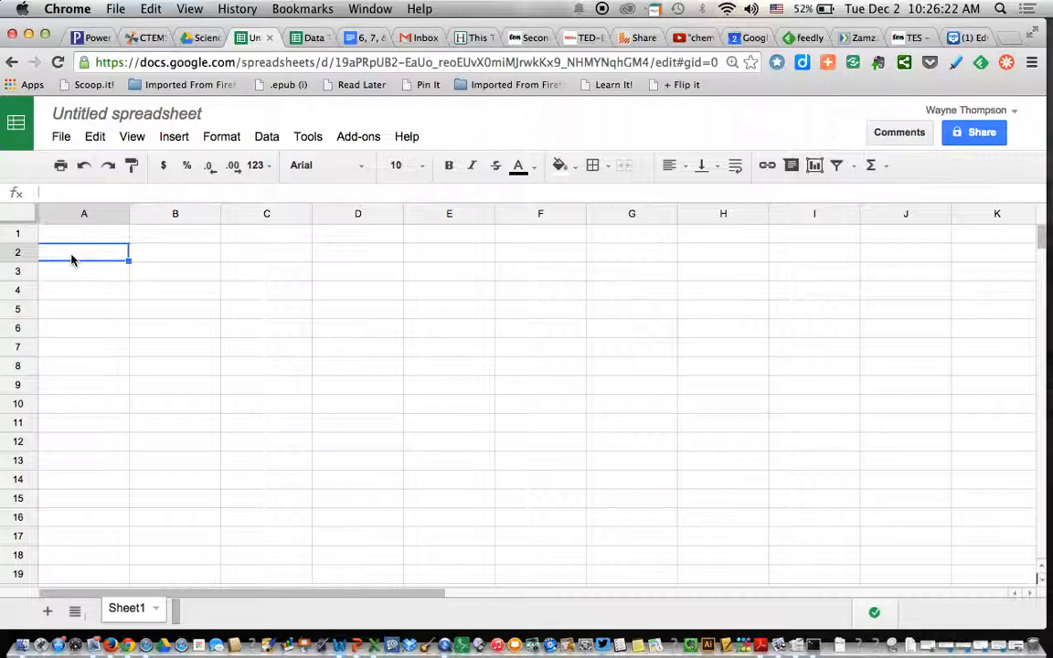
{"action": "type", "text": "Trial 1"}
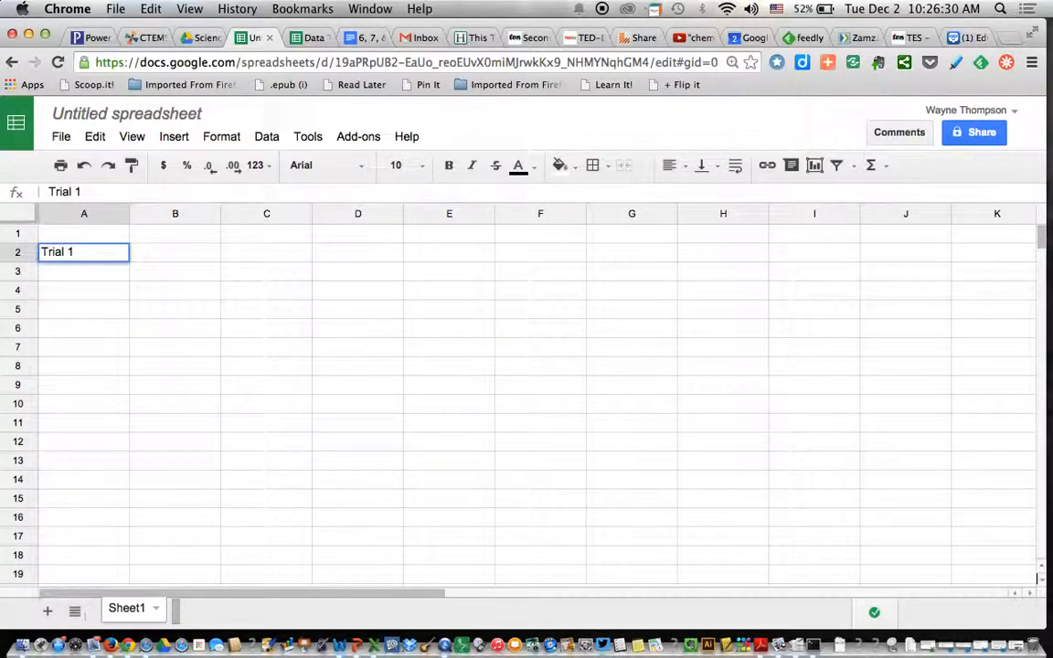
{"action": "key", "text": "Return"}
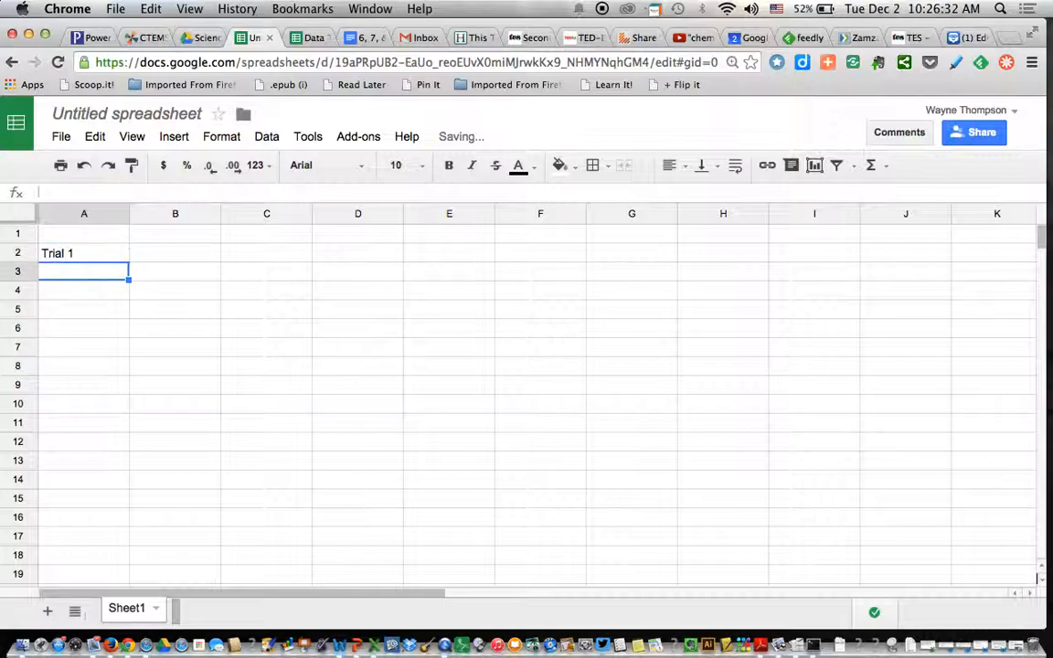
{"action": "type", "text": "T"}
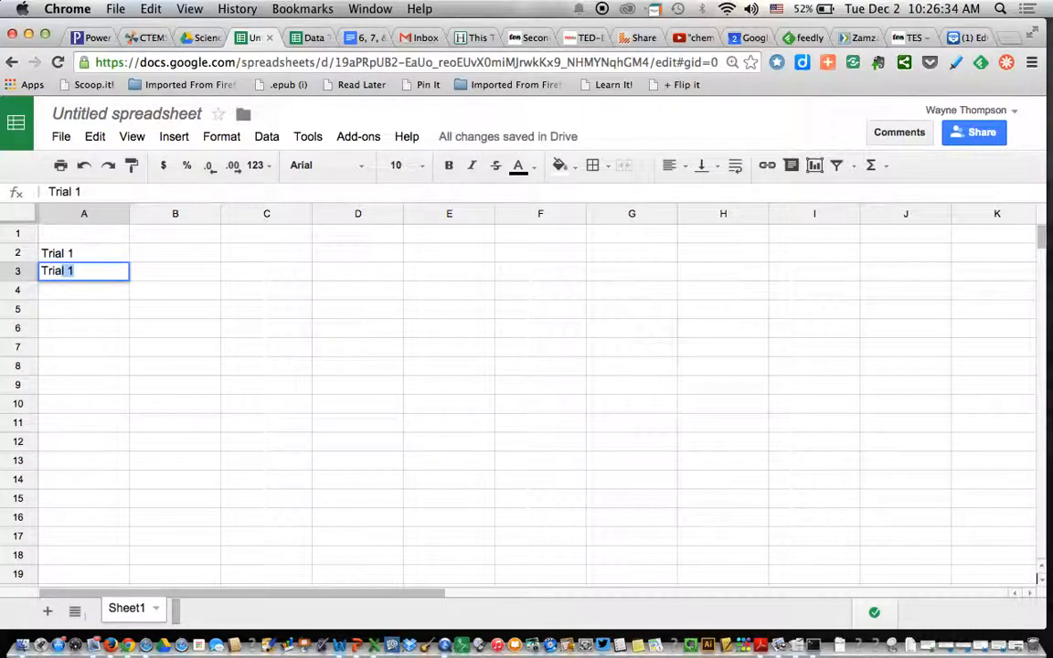
{"action": "type", "text": "rial"}
{"action": "key", "text": "Tab"}
{"action": "key", "text": "Left"}
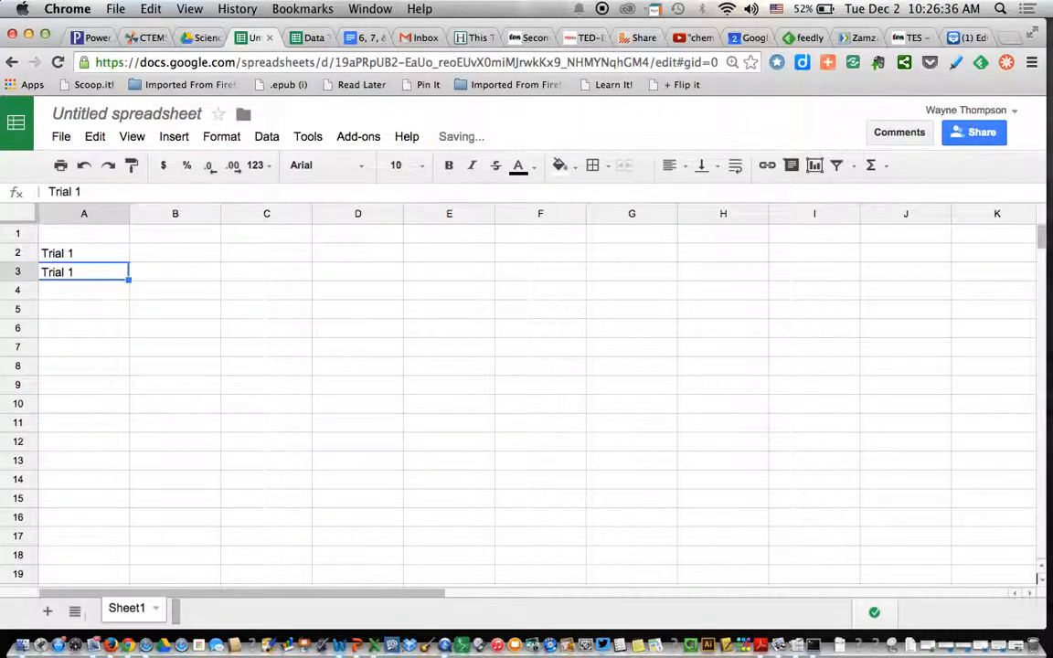
{"action": "double_click", "coordinate": [81, 279]}
{"action": "key", "text": "BackSpace"}
{"action": "type", "text": "2"}
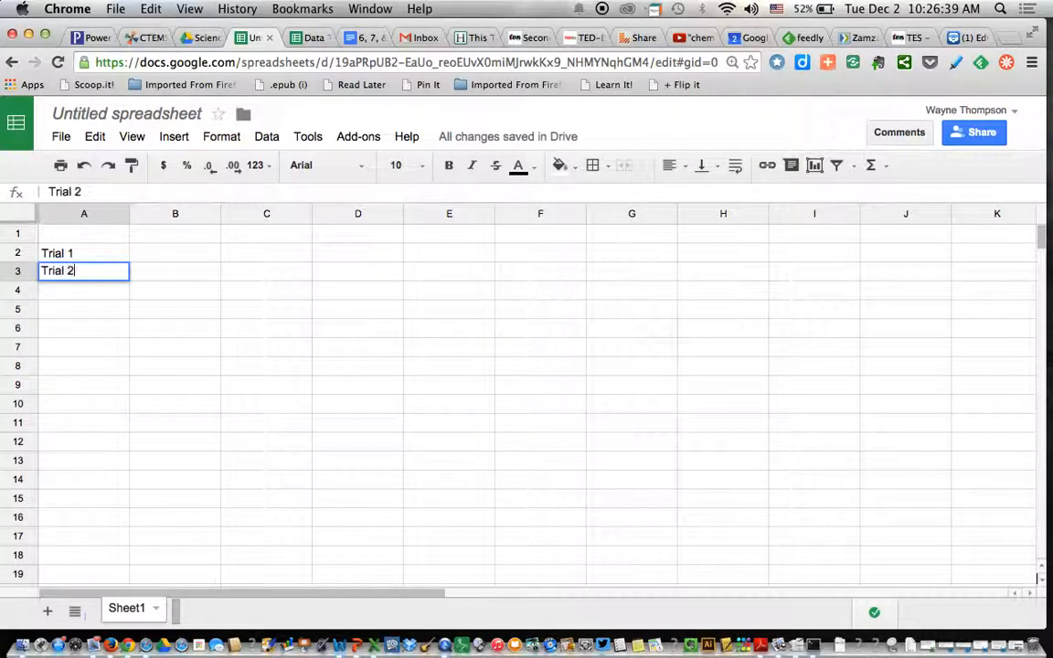
Step: Continue the row labels with Trial 3, Trial 4 and Trial 5 in cells A4 to A6
{"action": "left_click", "coordinate": [52, 293]}
{"action": "type", "text": "T"}
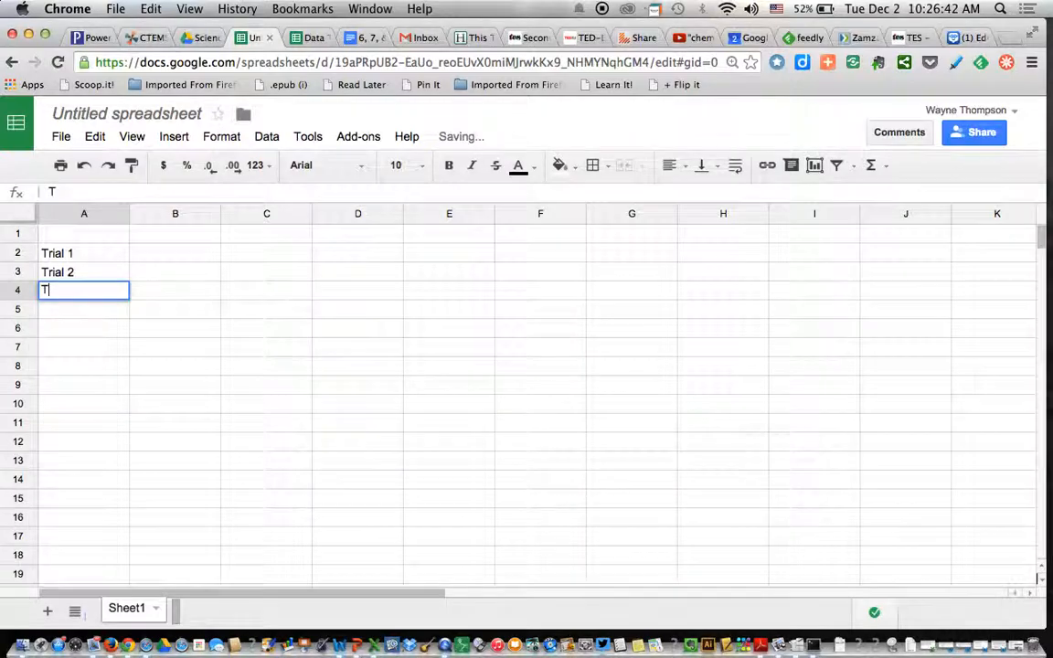
{"action": "type", "text": "rial 3"}
{"action": "key", "text": "Return"}
{"action": "type", "text": "Trial"}
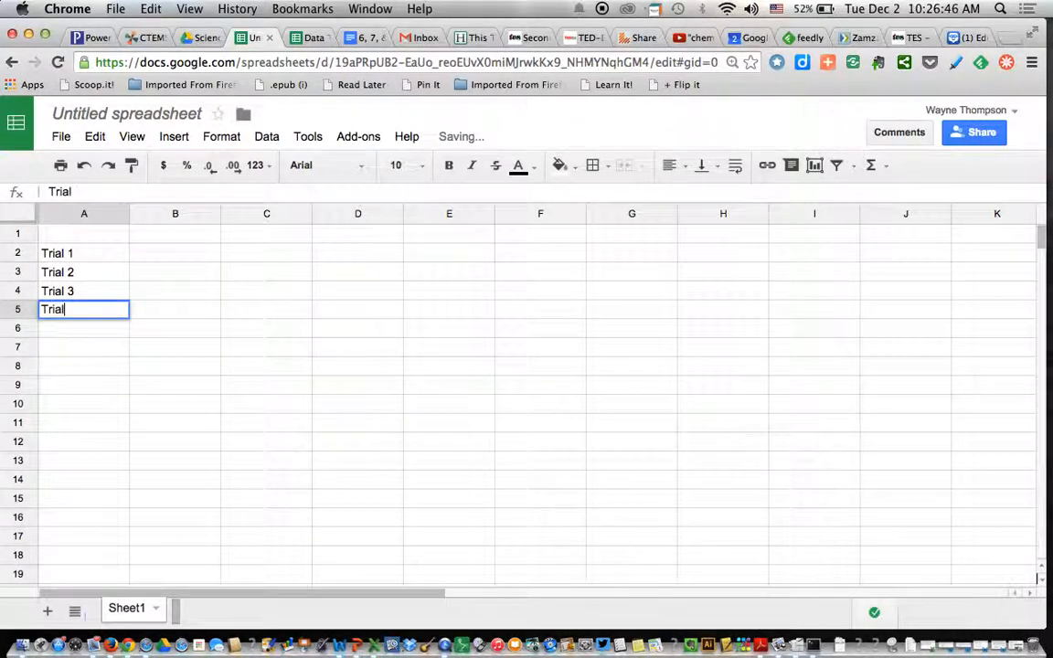
{"action": "type", "text": " 4"}
{"action": "key", "text": "Return"}
{"action": "type", "text": "Trial "}
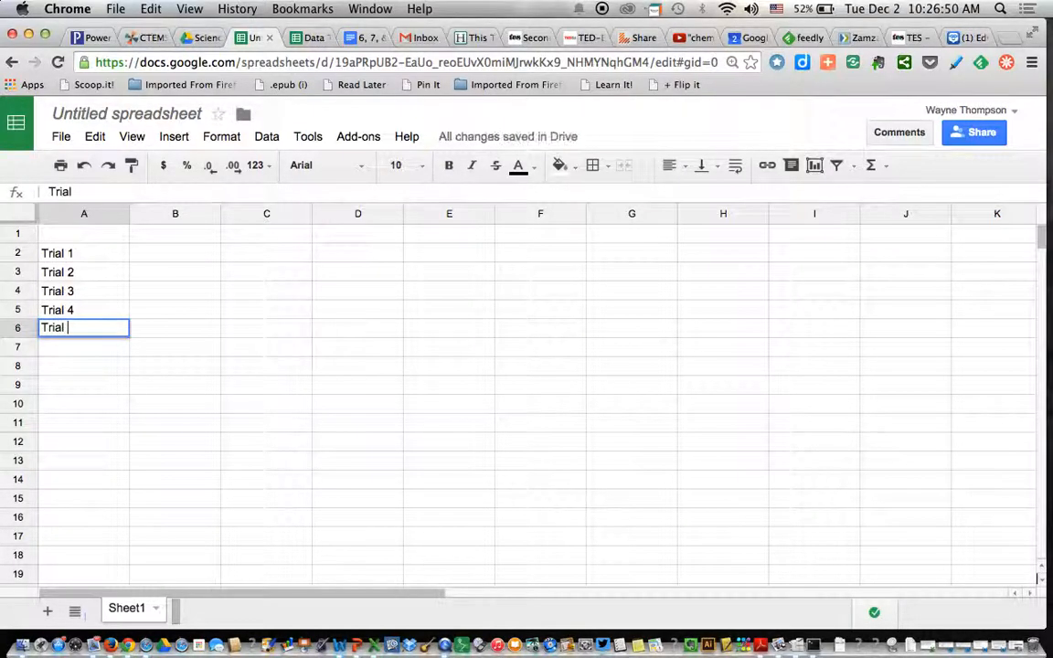
{"action": "type", "text": "5"}
Step: Fill the trial labels in A2 to A6 with light cornflower blue 3
{"action": "key", "text": "Up"}
{"action": "key", "text": "Up"}
{"action": "key", "text": "Up"}
{"action": "key", "text": "Up"}
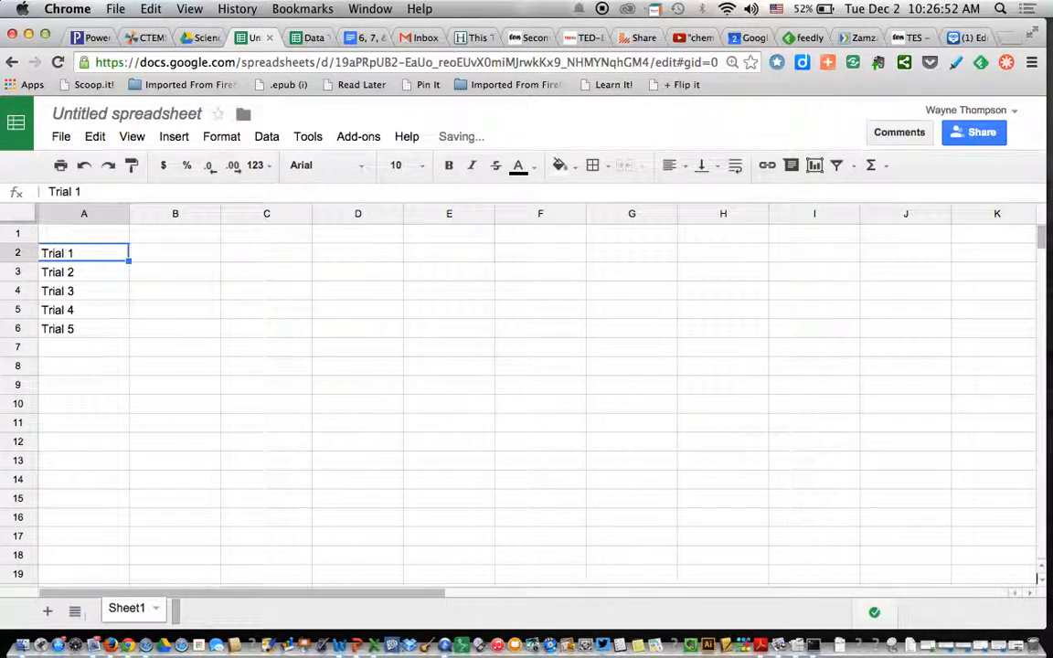
{"action": "key", "text": "shift+Down"}
{"action": "key", "text": "shift+Down"}
{"action": "key", "text": "shift+Down"}
{"action": "key", "text": "shift+Down"}
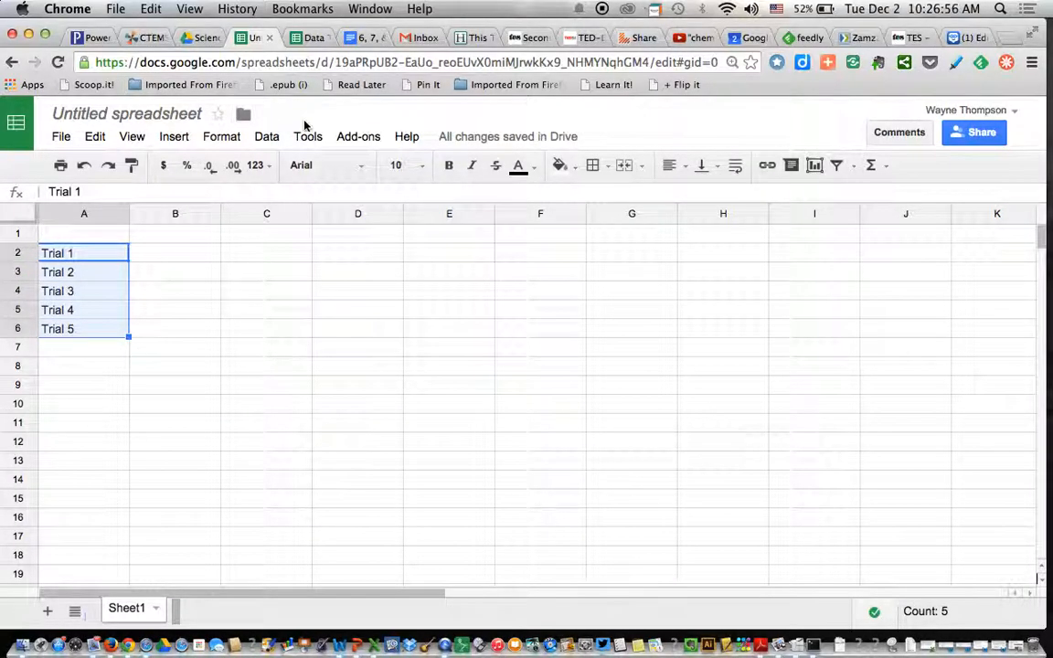
{"action": "left_click", "coordinate": [571, 171]}
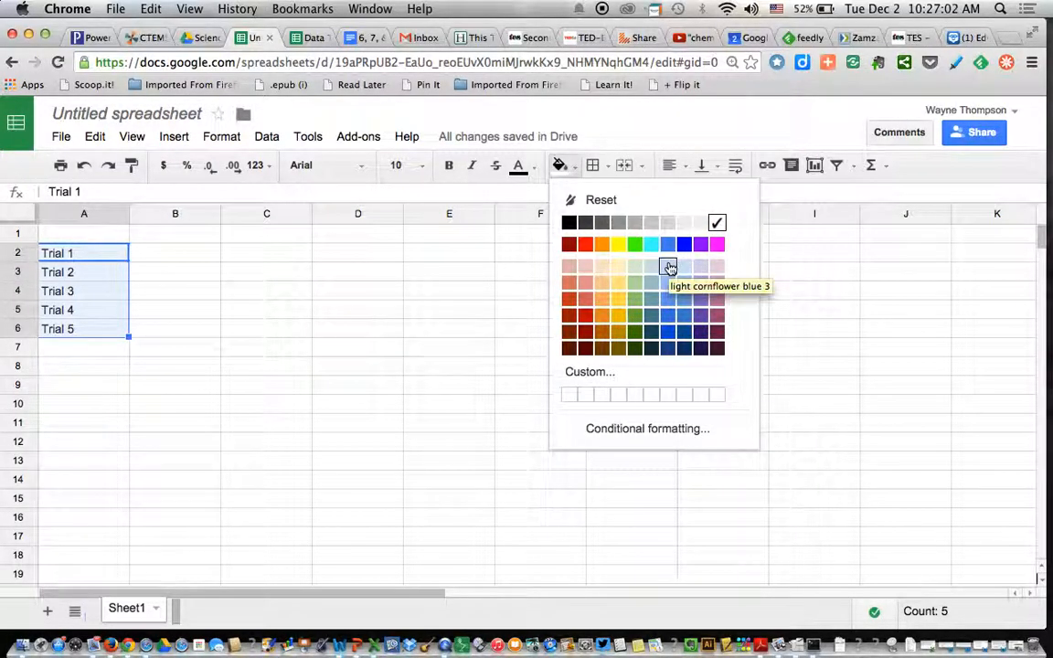
{"action": "left_click", "coordinate": [668, 266]}
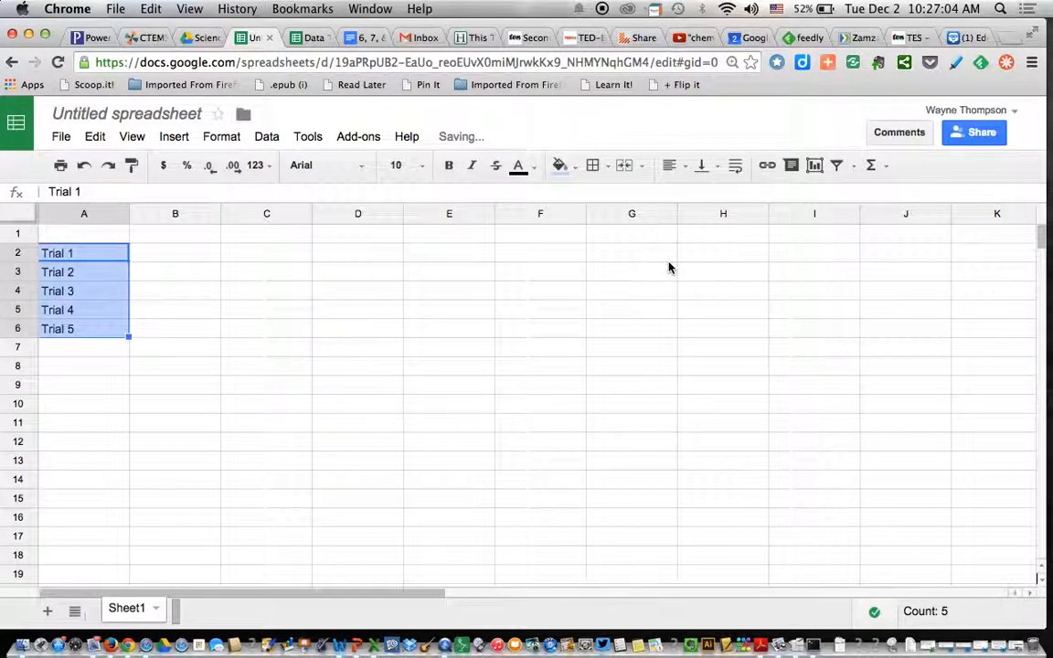
Step: With cell B1 selected, rename the spreadsheet as Engine Size vs. V.W. Speed
{"action": "left_click", "coordinate": [176, 236]}
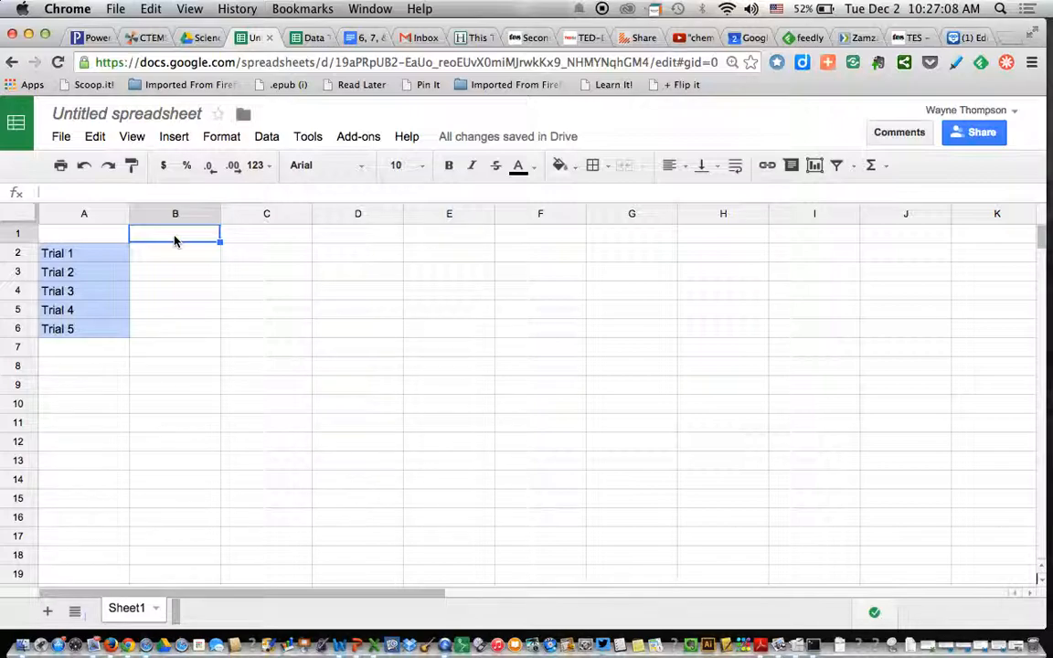
{"action": "left_click", "coordinate": [155, 116]}
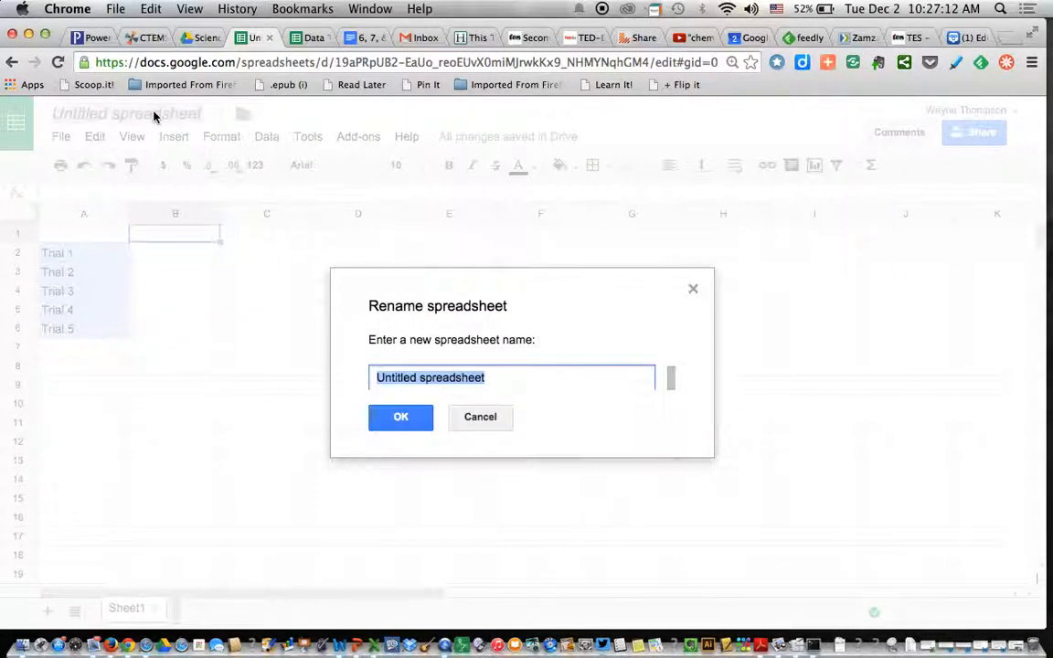
{"action": "type", "text": "Engine Size ve"}
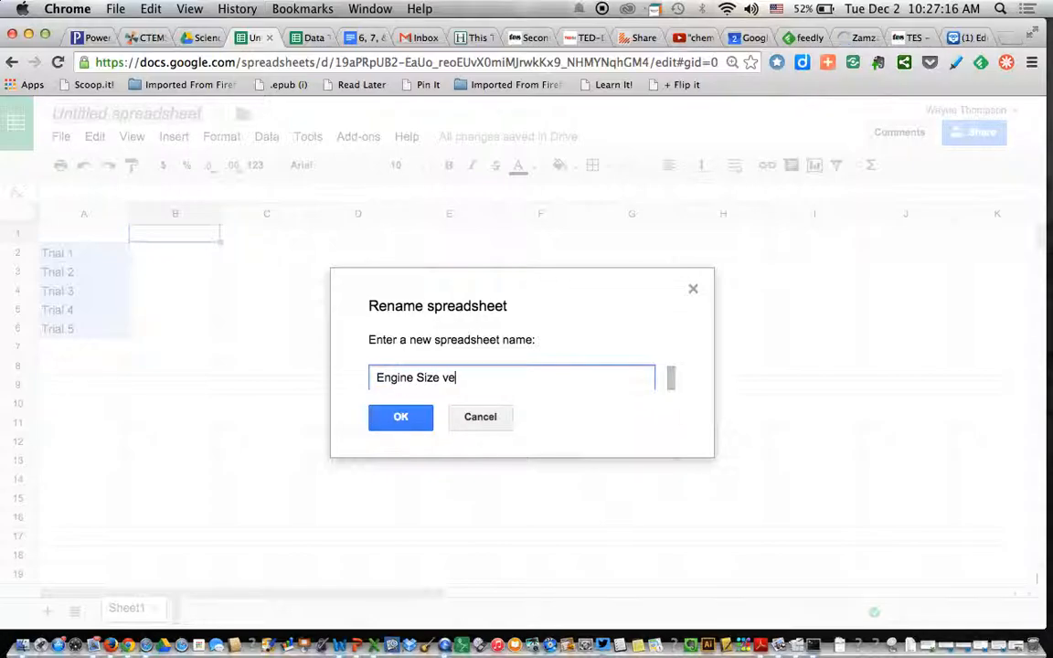
{"action": "type", "text": ". V.W. Speet"}
{"action": "key", "text": "BackSpace"}
{"action": "type", "text": "d"}
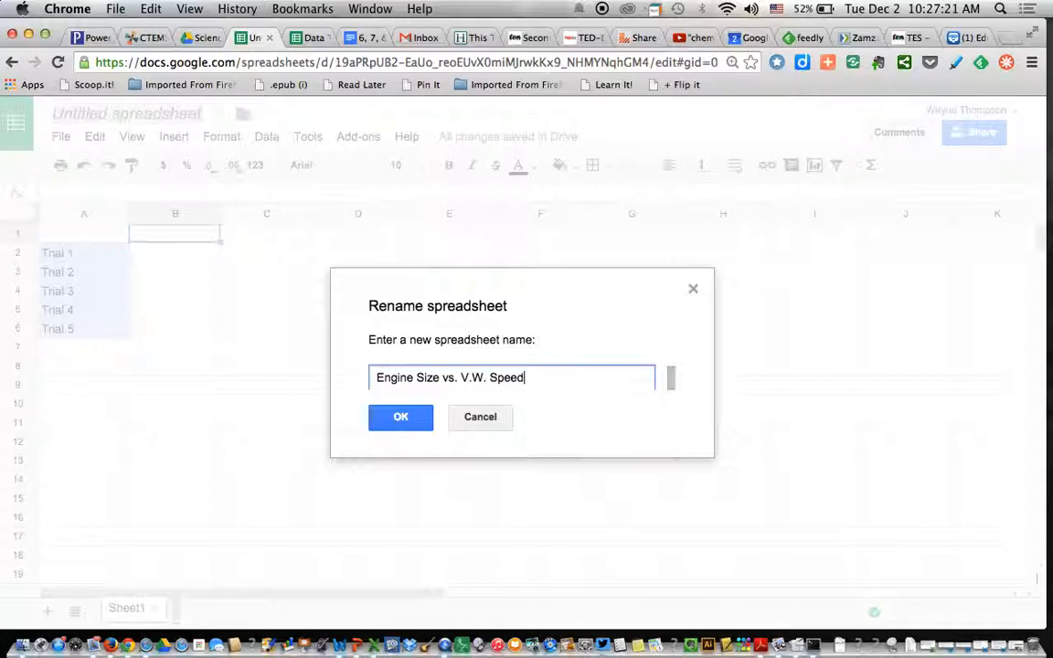
{"action": "left_click", "coordinate": [401, 417]}
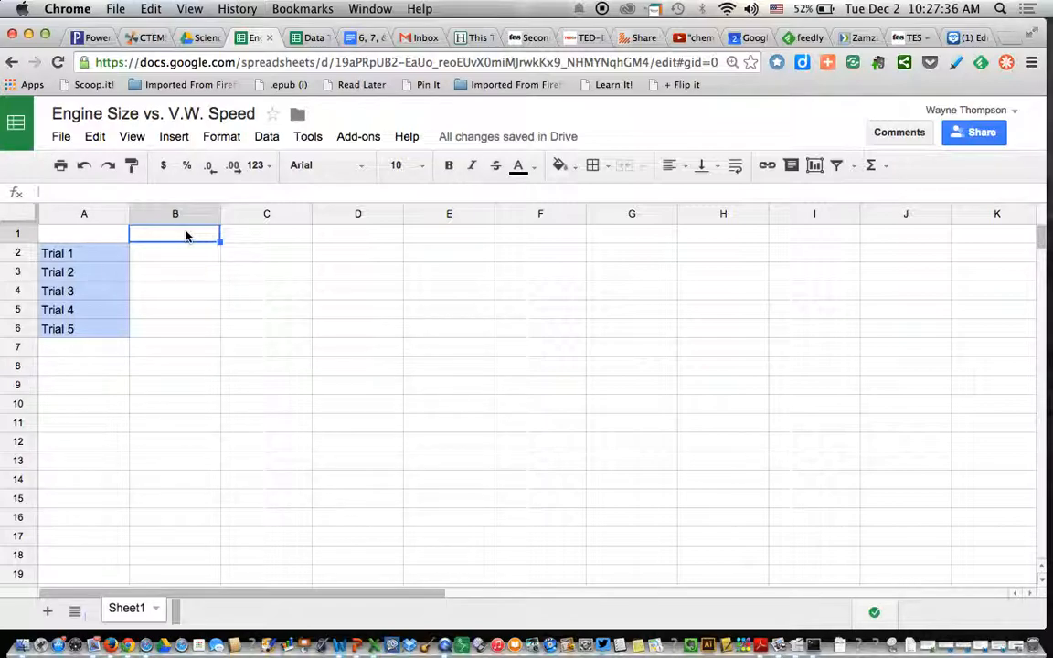
Step: Enter 350 cc Engine as the column heading in B1, leaving the other heading cells empty
{"action": "type", "text": "350"}
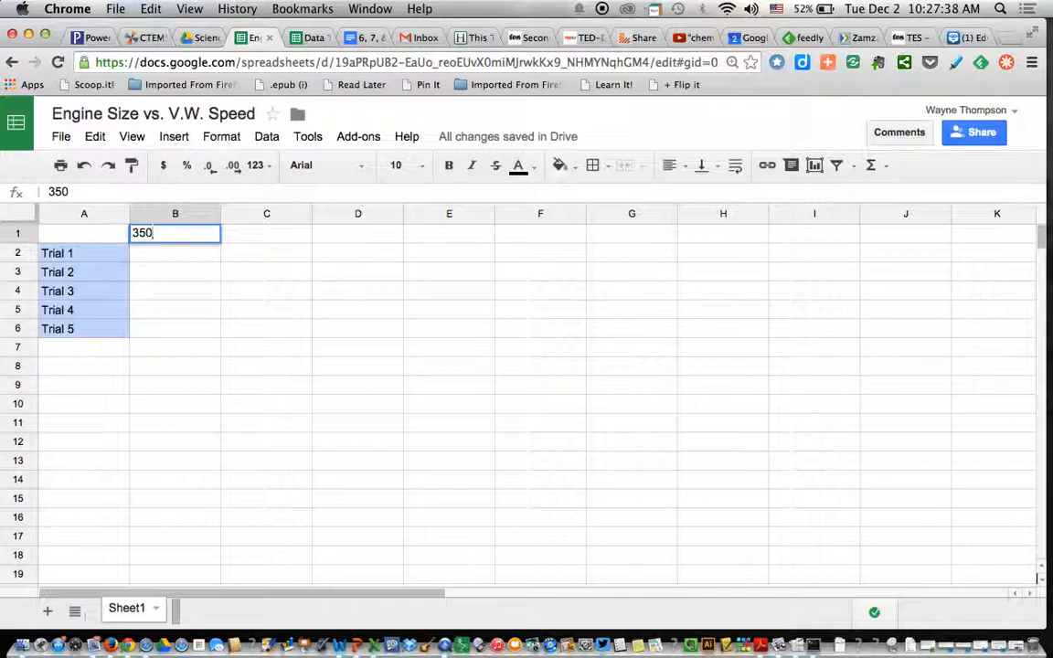
{"action": "type", "text": " cc Engine"}
{"action": "key", "text": "Tab"}
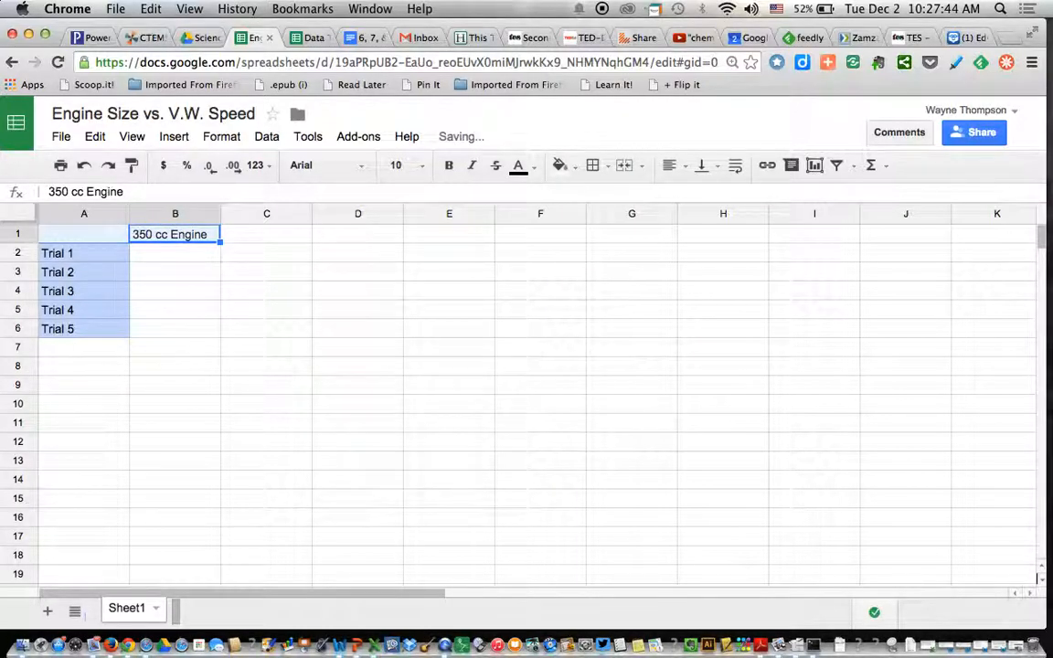
{"action": "type", "text": "350 cc Engine"}
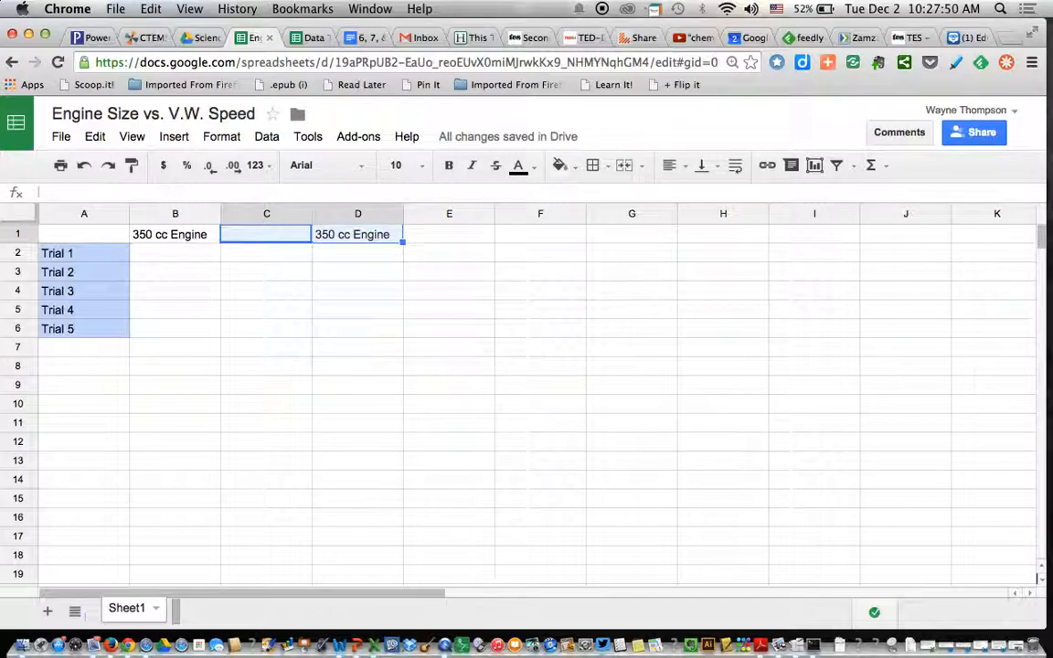
{"action": "key", "text": "super+z"}
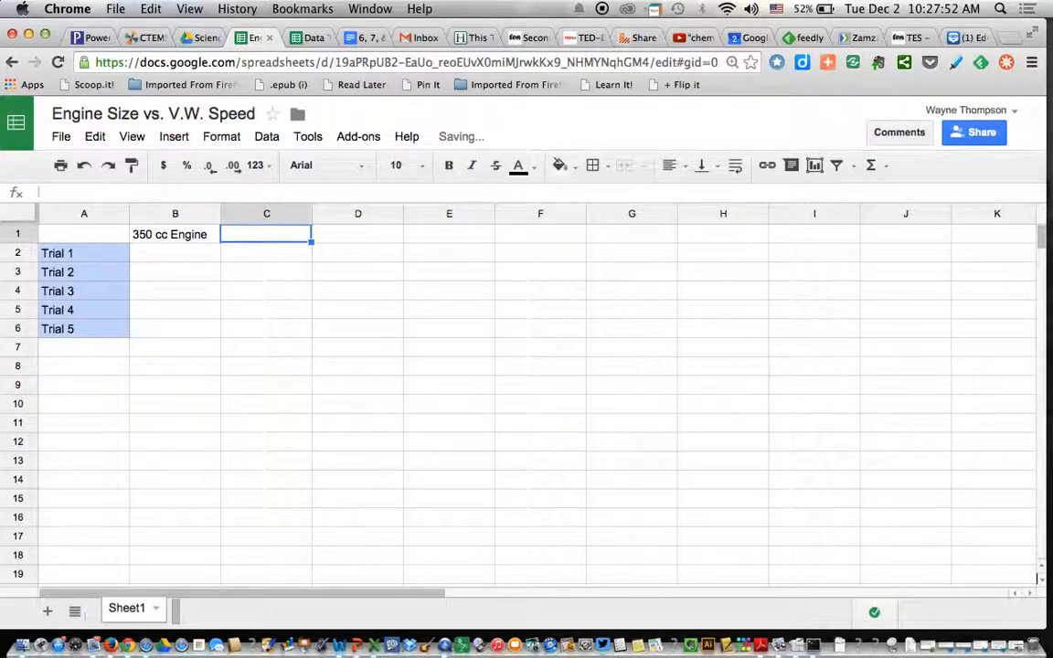
Step: Enter the column headings 450 cc Engine in C1 and 550 cc Engine in D1
{"action": "type", "text": "450"}
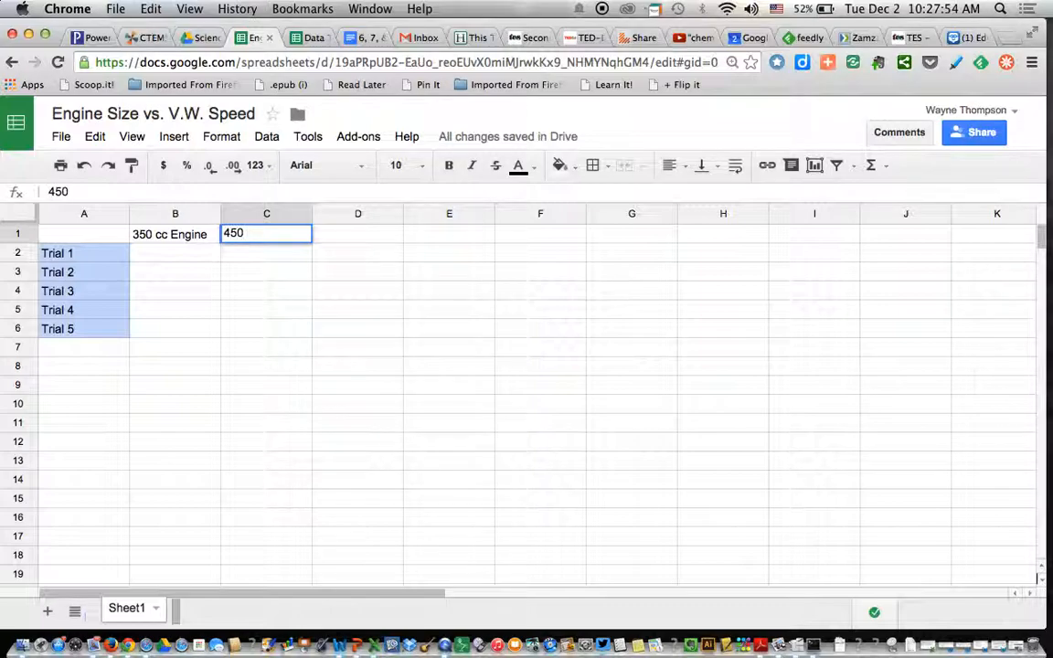
{"action": "type", "text": " cc Engine"}
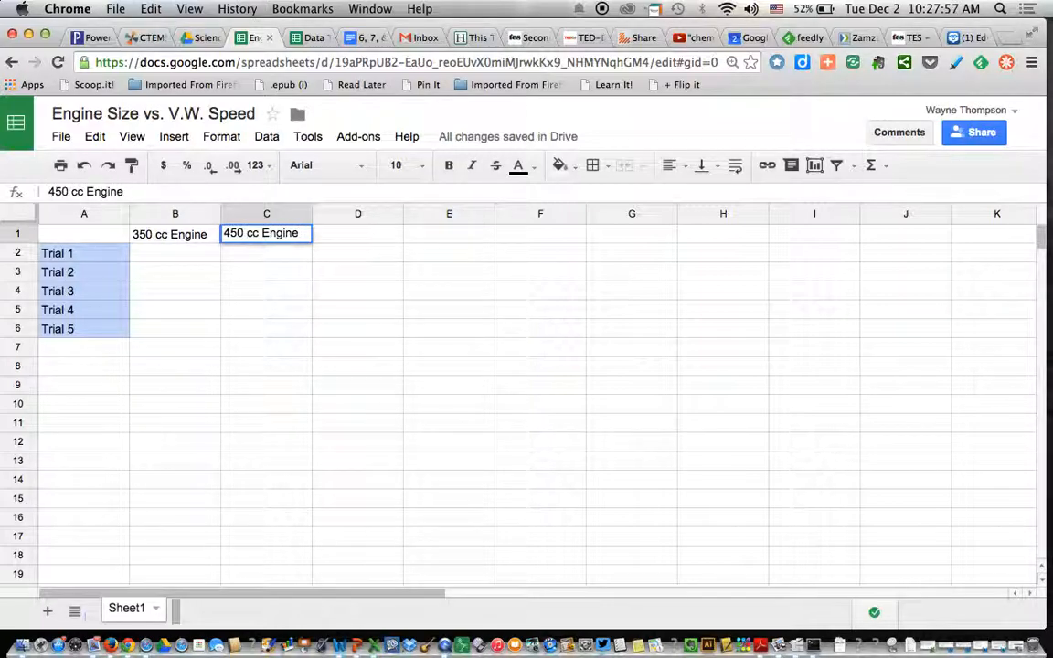
{"action": "key", "text": "Tab"}
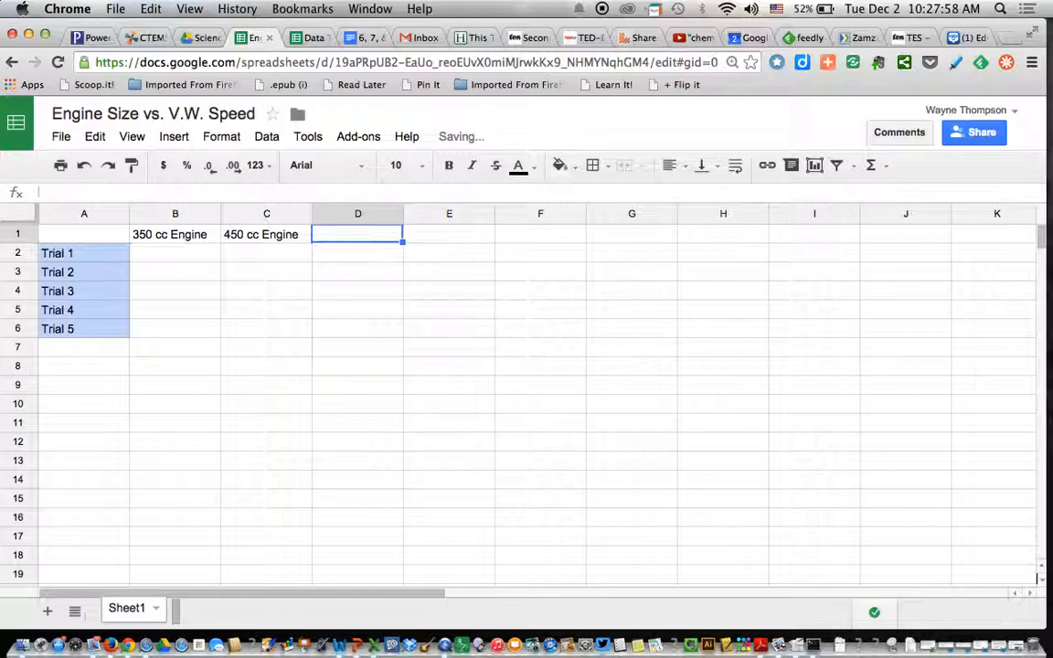
{"action": "type", "text": "550"}
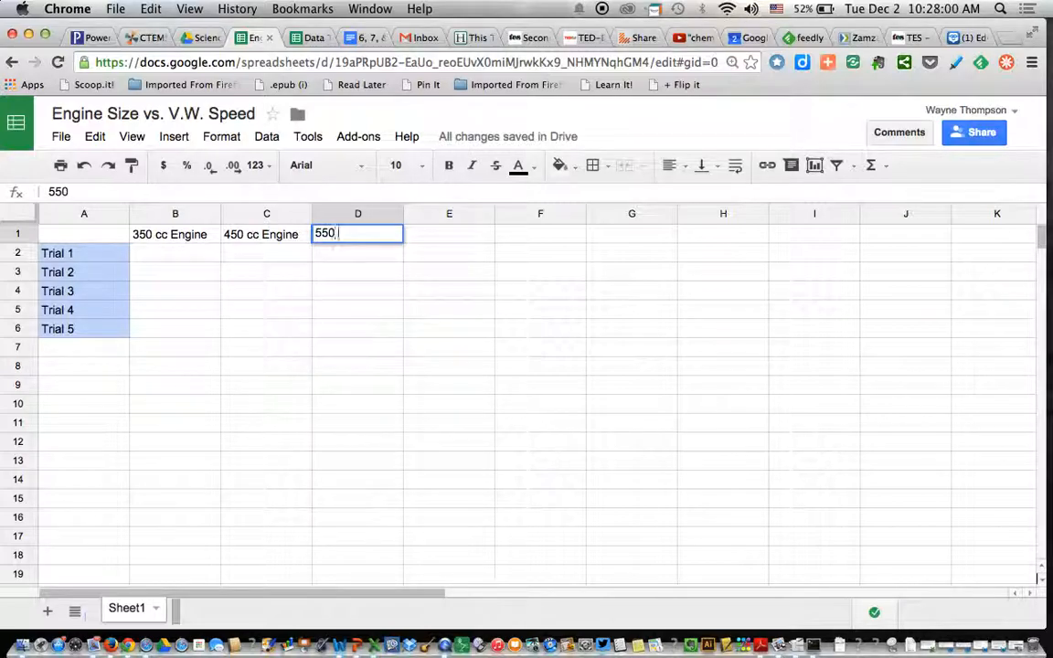
{"action": "type", "text": " cc Engine"}
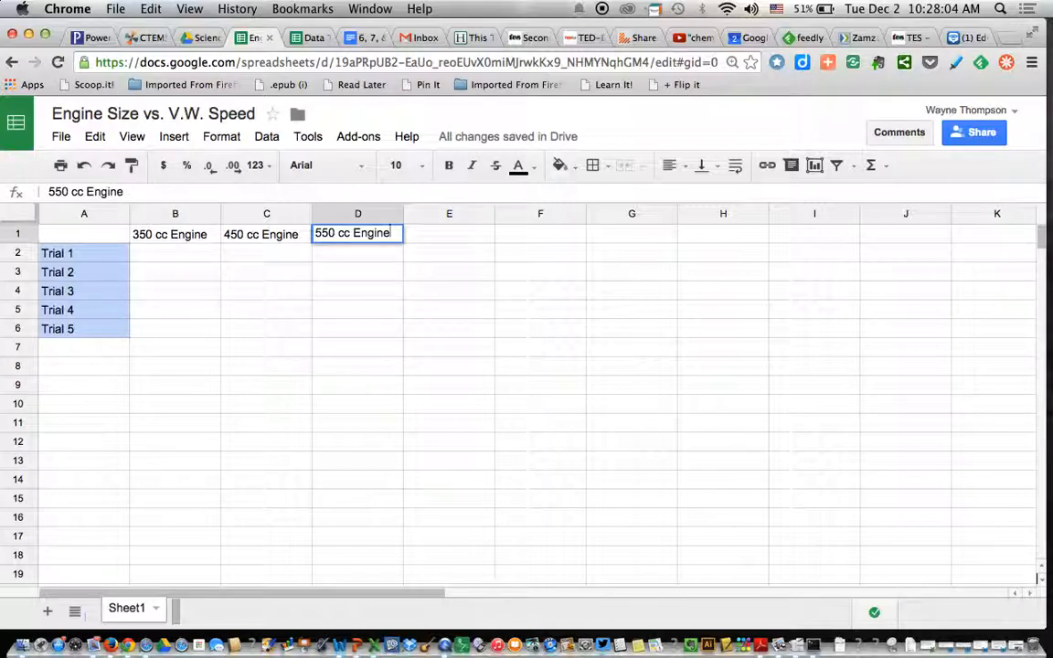
Step: Fill the three engine headings in B1 to D1 with light yellow
{"action": "key", "text": "shift+Left"}
{"action": "key", "text": "shift+Left"}
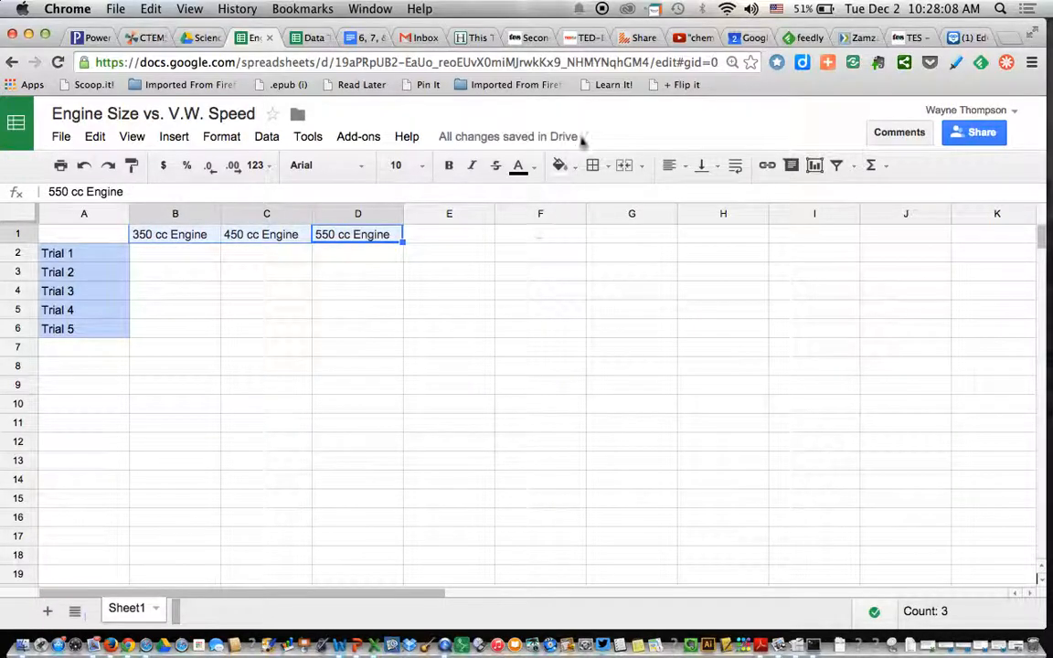
{"action": "left_click", "coordinate": [573, 171]}
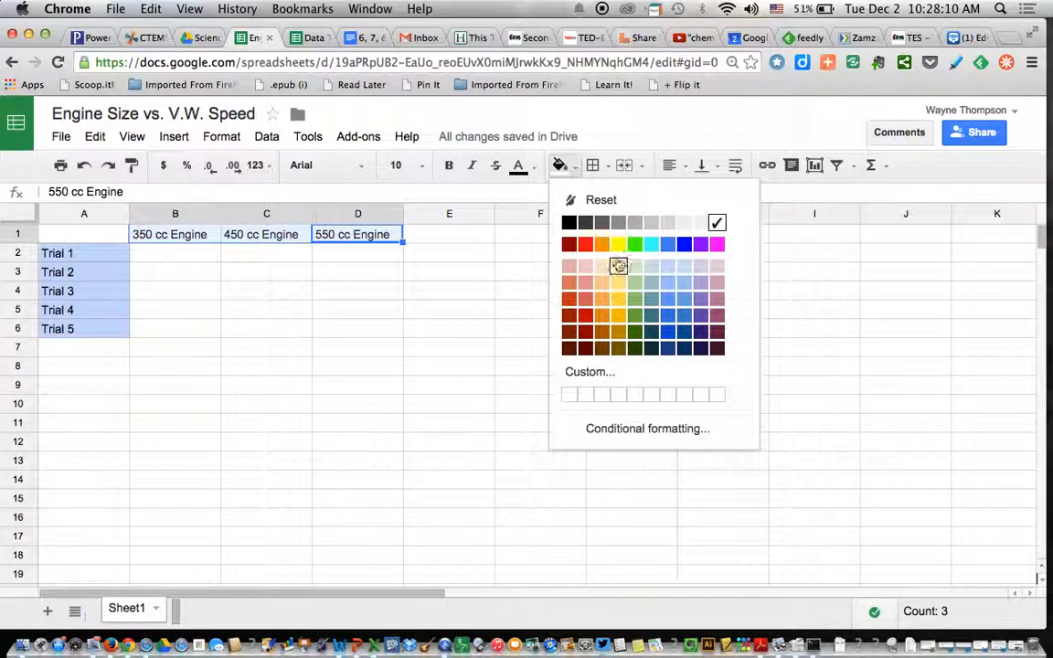
{"action": "left_click", "coordinate": [619, 267]}
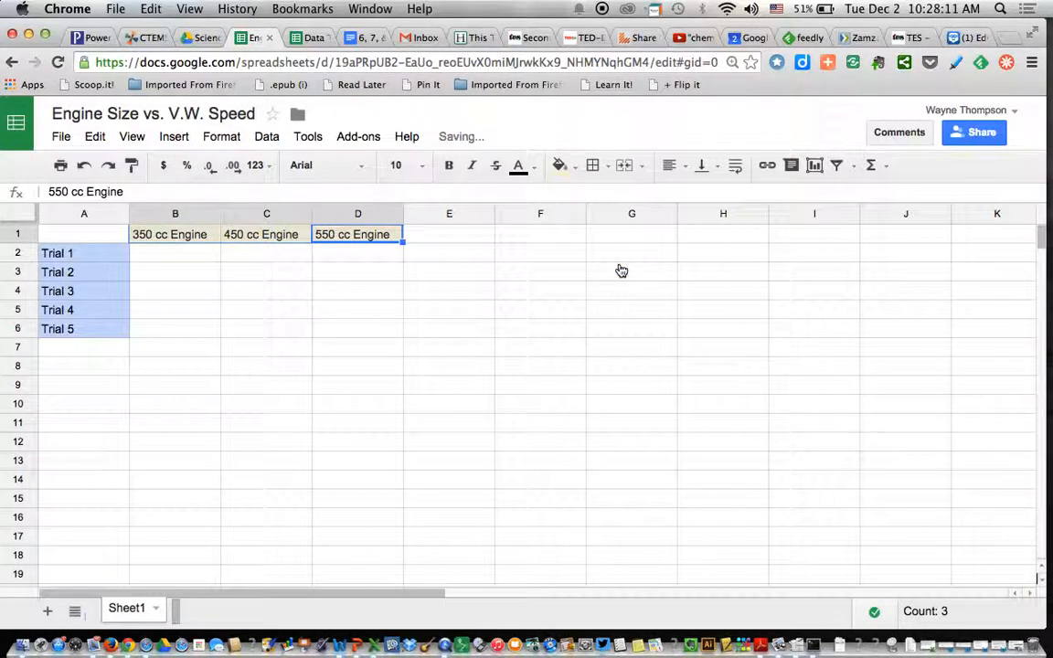
Step: Fill the empty data cells B2 to D6 with light green
{"action": "left_click", "coordinate": [152, 255]}
{"action": "left_click_drag", "start_coordinate": [152, 255], "coordinate": [361, 329]}
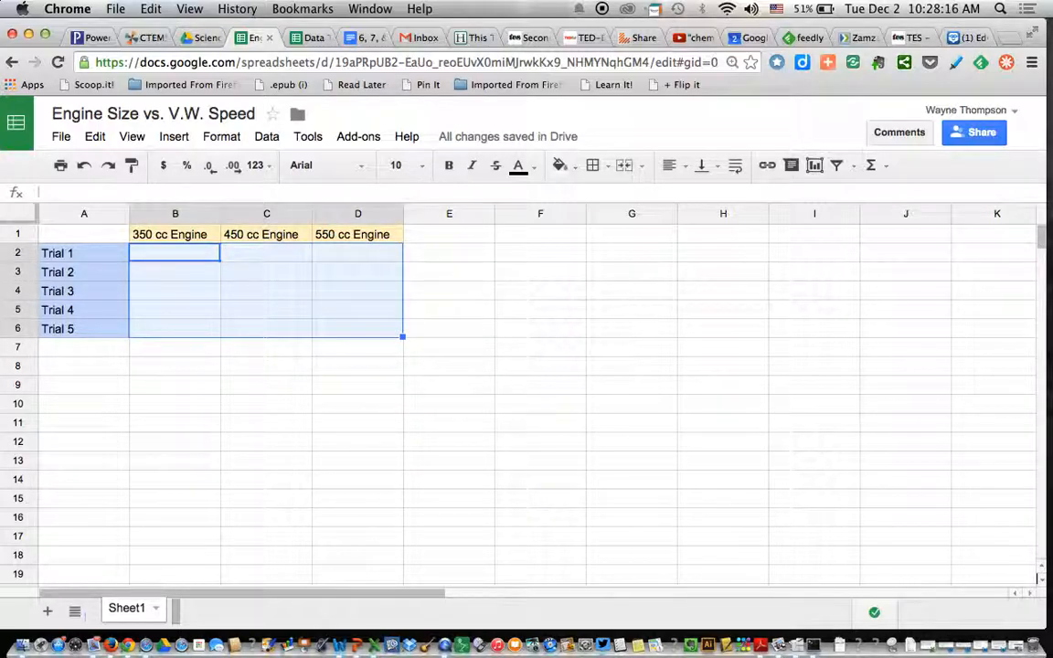
{"action": "left_click", "coordinate": [575, 166]}
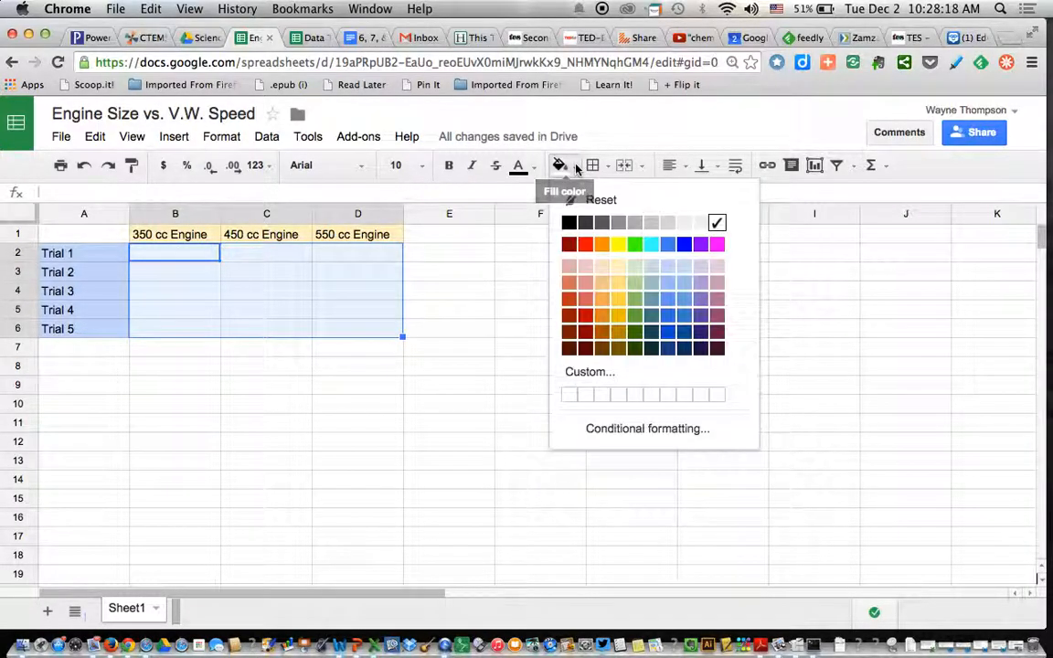
{"action": "left_click", "coordinate": [634, 266]}
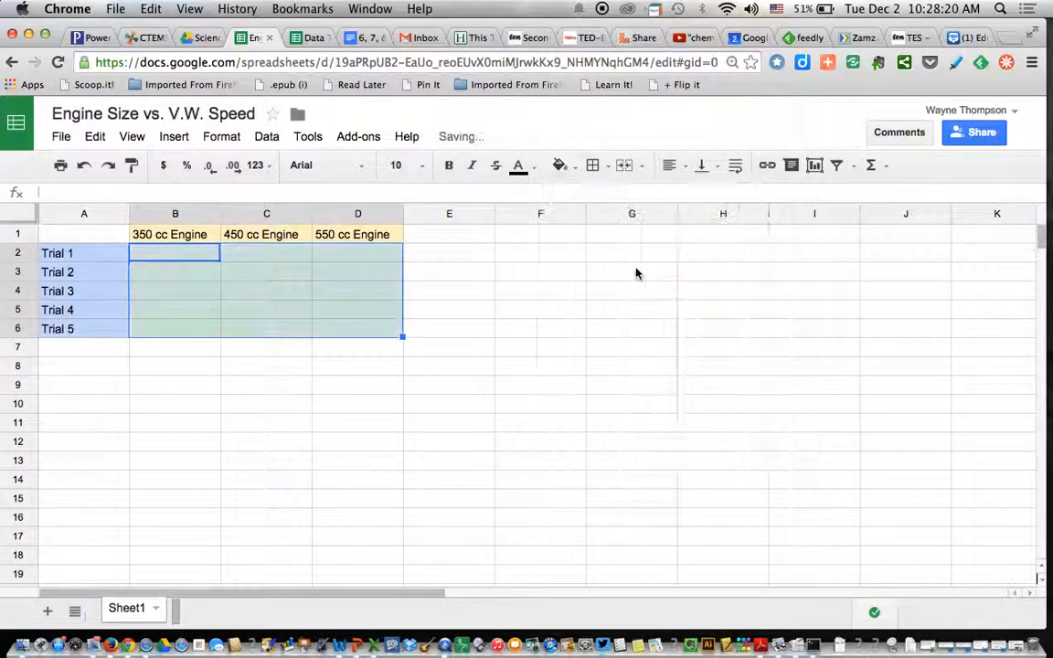
{"action": "left_click", "coordinate": [271, 302]}
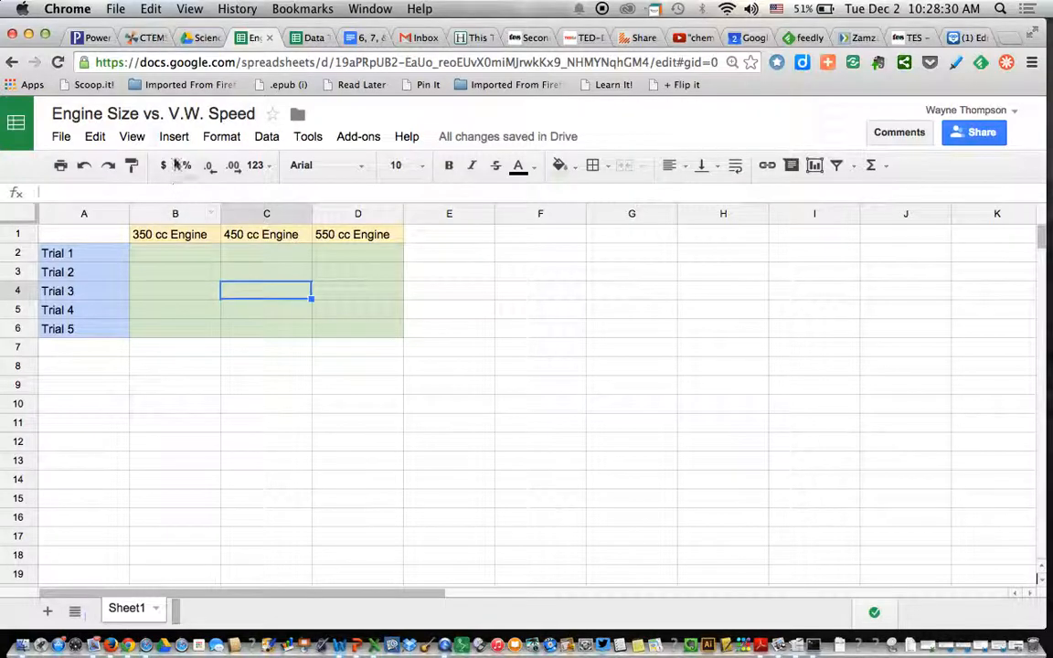
Step: Rename the spreadsheet as Engine Size vs. V.W. Speed in MPH
{"action": "left_click", "coordinate": [169, 116]}
{"action": "key", "text": "Right"}
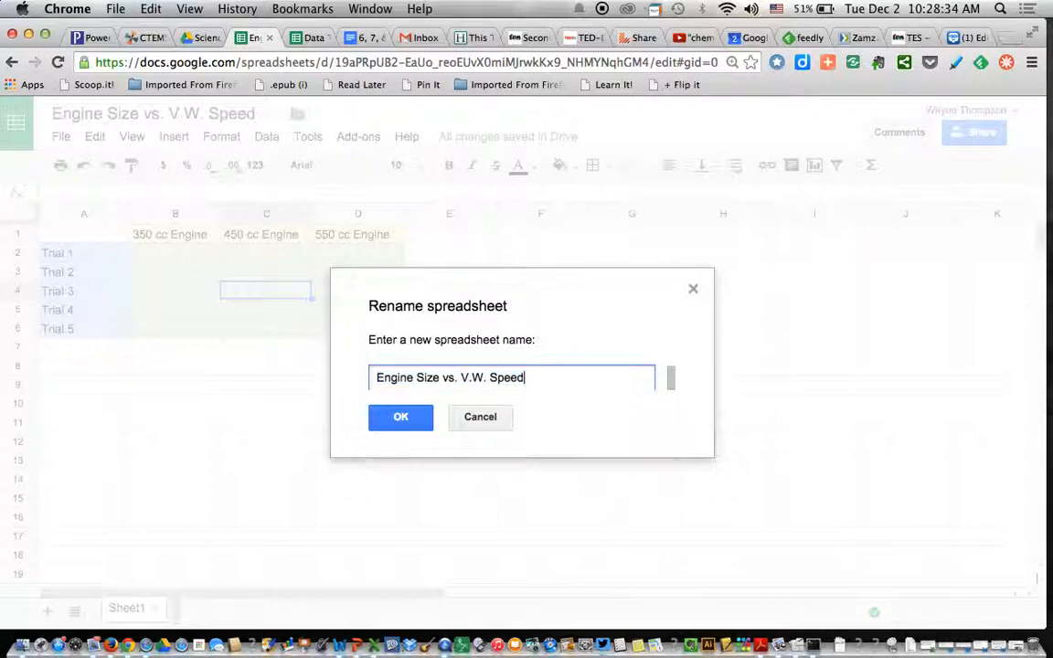
{"action": "type", "text": "in MPH"}
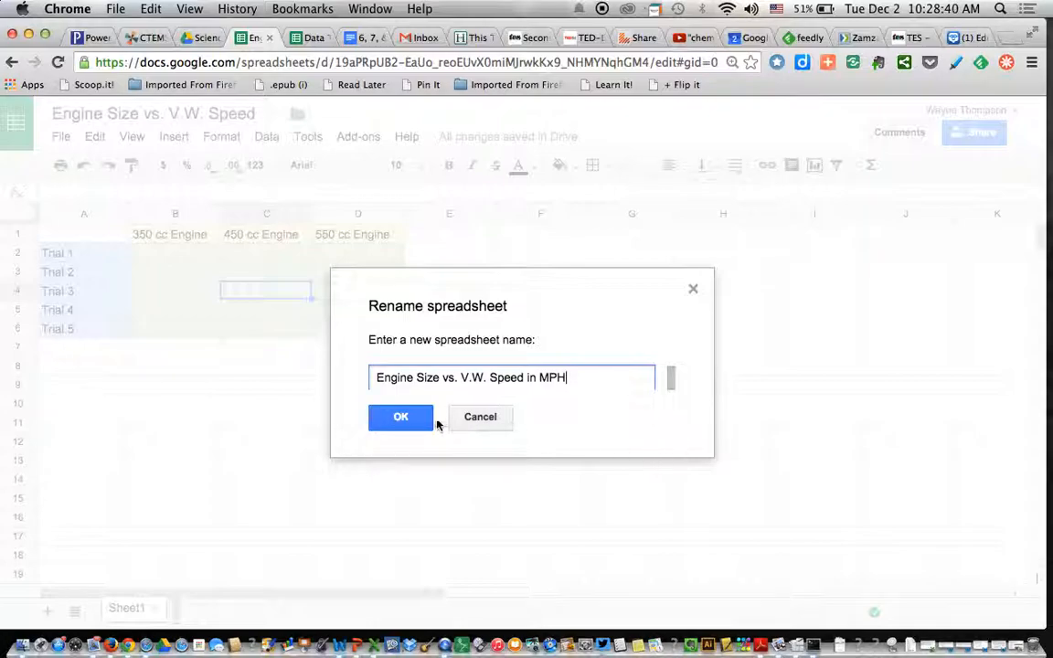
{"action": "left_click", "coordinate": [377, 416]}
Step: Enter the 350 cc Engine speeds 45, 46, 44, 43 and 47 for Trials 1 to 5 in B2 to B6
{"action": "left_click", "coordinate": [152, 257]}
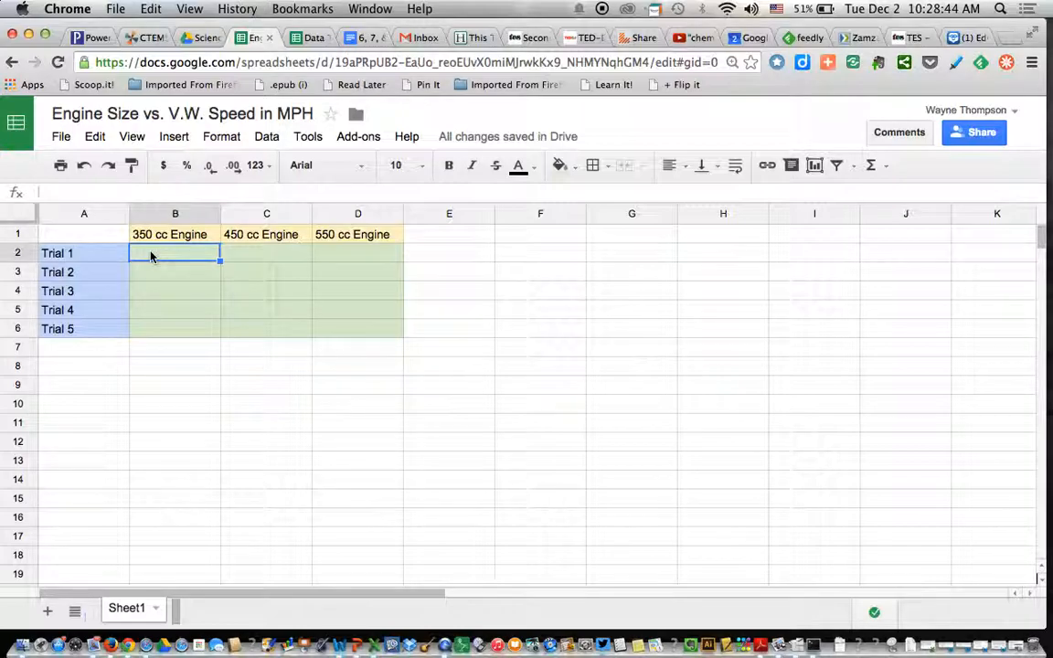
{"action": "type", "text": "45"}
{"action": "key", "text": "Return"}
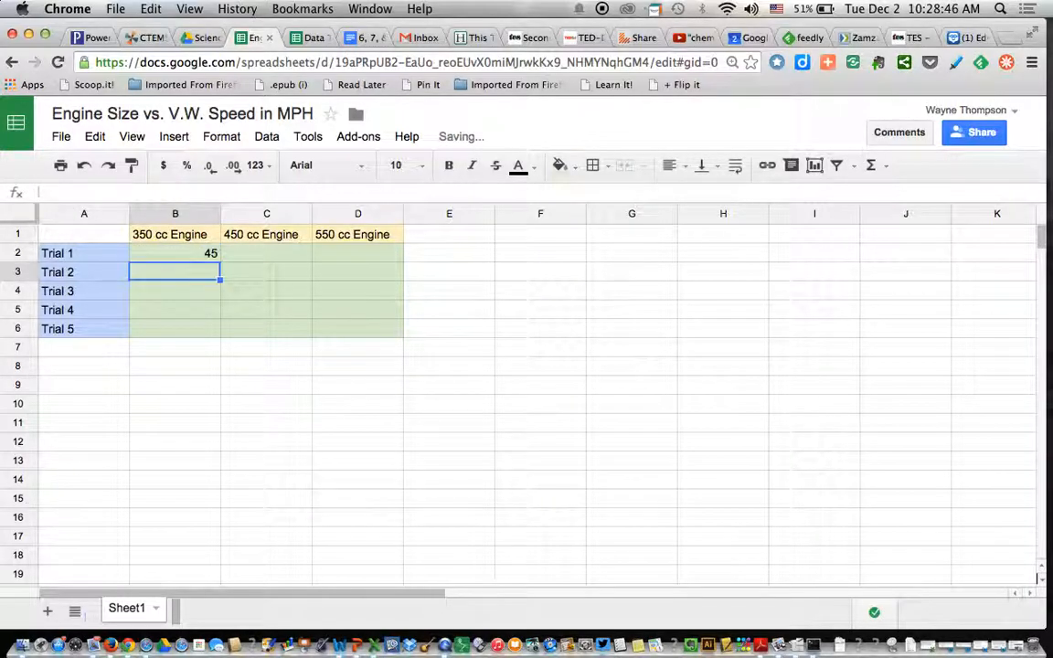
{"action": "type", "text": "46"}
{"action": "key", "text": "Return"}
{"action": "type", "text": "44"}
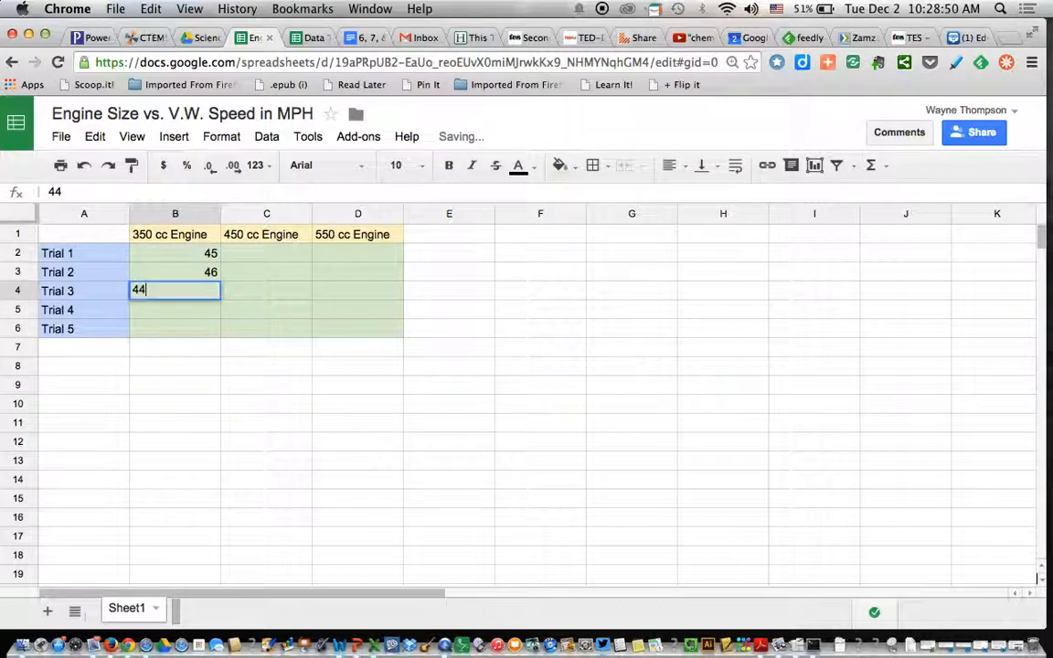
{"action": "key", "text": "Return"}
{"action": "type", "text": "43"}
{"action": "key", "text": "Return"}
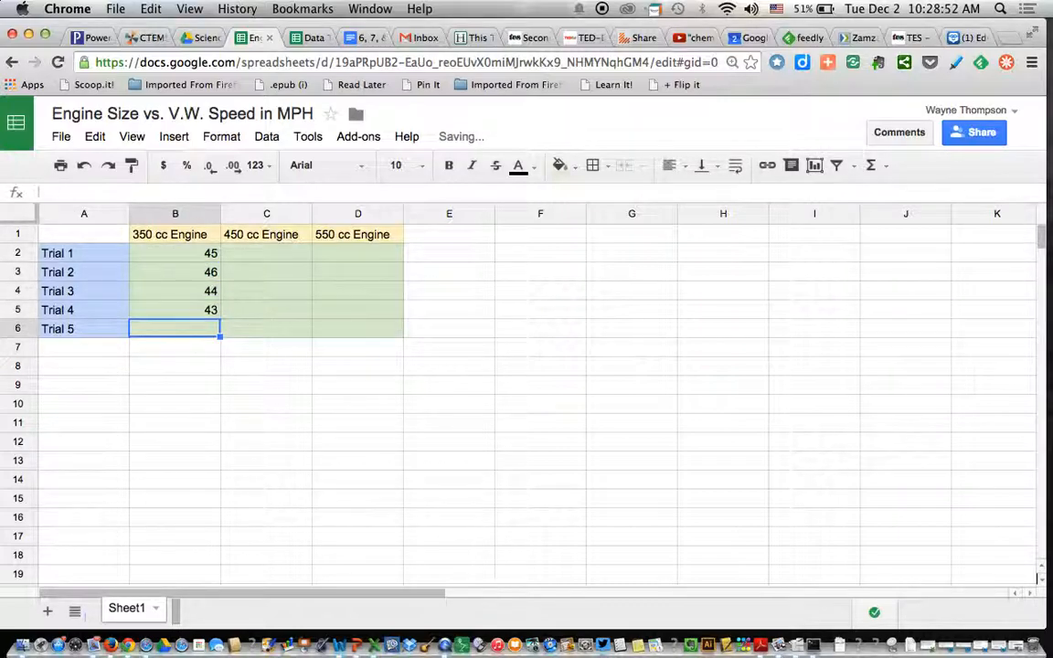
{"action": "type", "text": "47"}
{"action": "key", "text": "Tab"}
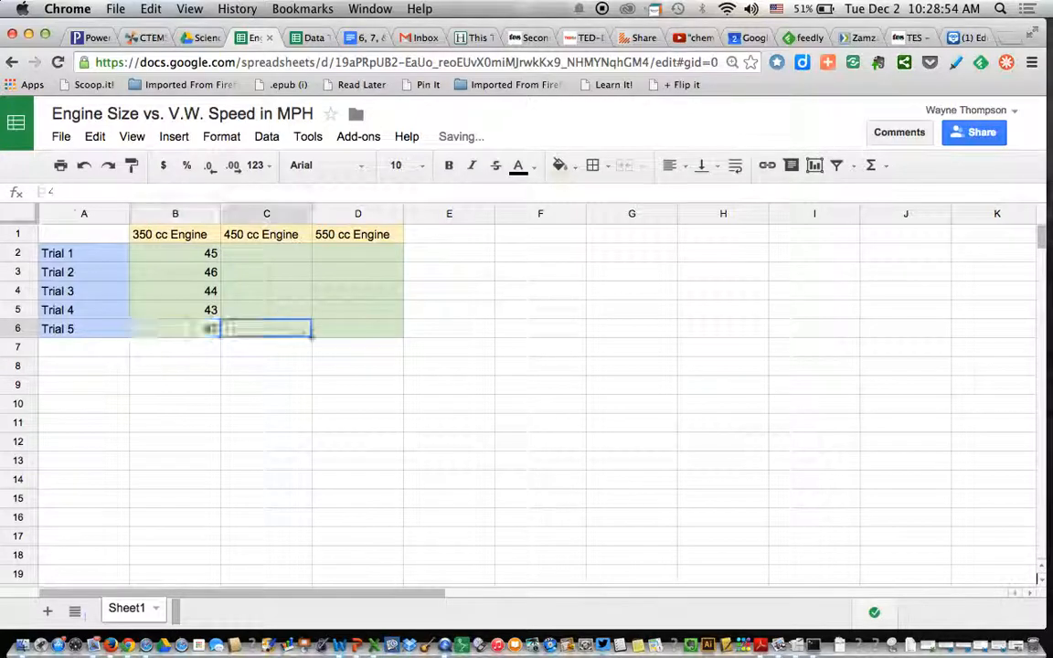
Step: Enter the 450 cc Engine speeds 55, 54 and 57 for Trials 1 to 3 in C2 to C4
{"action": "key", "text": "Up"}
{"action": "key", "text": "Up"}
{"action": "key", "text": "Up"}
{"action": "key", "text": "Up"}
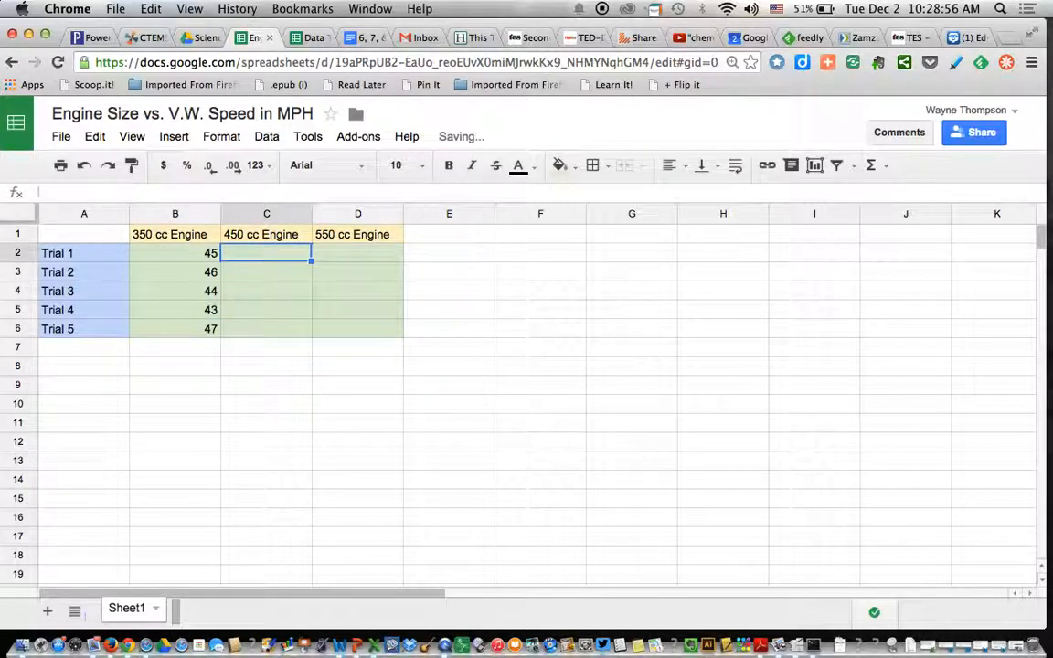
{"action": "type", "text": "55"}
{"action": "key", "text": "Return"}
{"action": "type", "text": "5"}
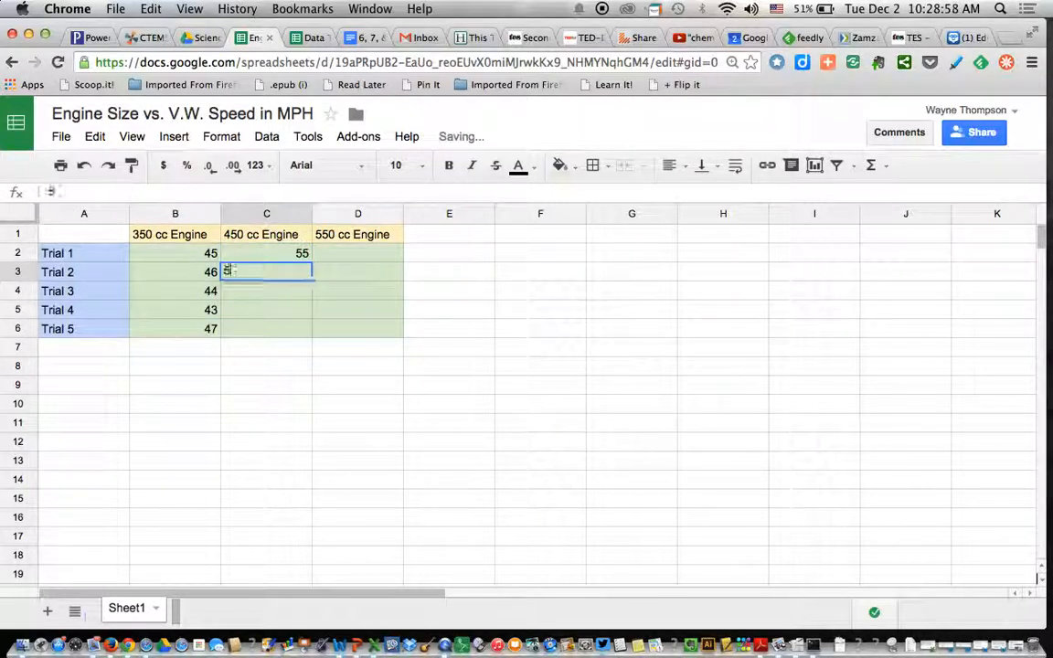
{"action": "type", "text": "4"}
{"action": "key", "text": "Return"}
{"action": "type", "text": "57"}
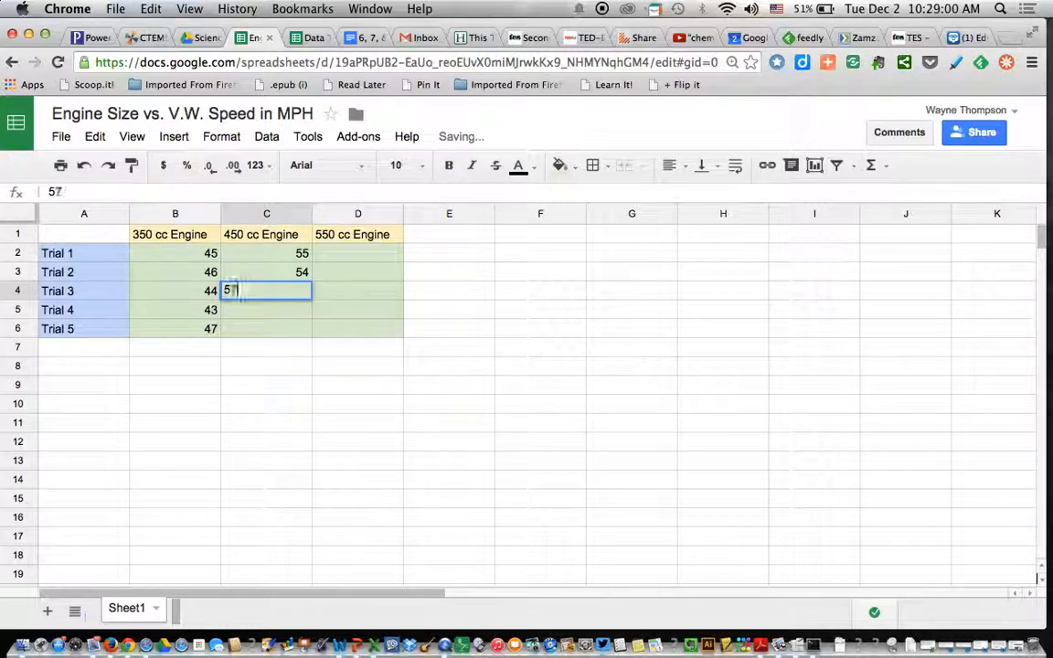
{"action": "key", "text": "Return"}
Step: Enter the 450 cc Engine speeds 53 and 52 for Trials 4 and 5 in C5 and C6
{"action": "type", "text": "4"}
{"action": "key", "text": "BackSpace"}
{"action": "type", "text": "53"}
{"action": "key", "text": "Return"}
{"action": "type", "text": "52"}
{"action": "key", "text": "Tab"}
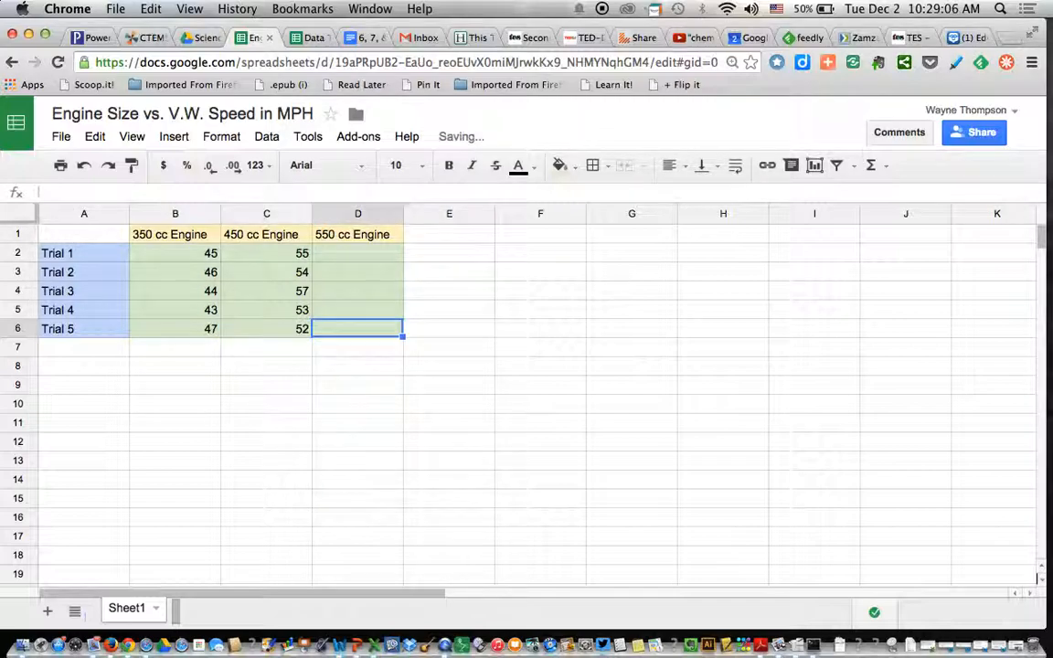
Step: Enter the 550 cc Engine speeds 65 in D2 and 66 in D3, removing any extra digit
{"action": "key", "text": "Up"}
{"action": "key", "text": "Up"}
{"action": "key", "text": "Up"}
{"action": "key", "text": "Up"}
{"action": "type", "text": "65"}
{"action": "key", "text": "Return"}
{"action": "type", "text": "666"}
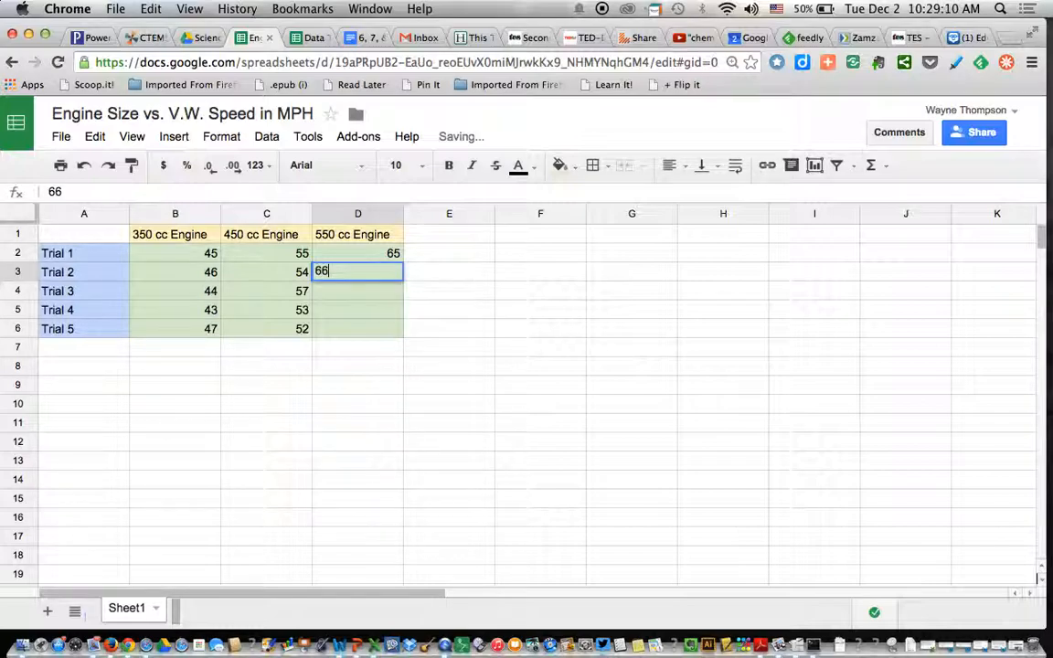
{"action": "key", "text": "Return"}
{"action": "left_click", "coordinate": [375, 276]}
{"action": "double_click", "coordinate": [374, 276]}
{"action": "key", "text": "BackSpace"}
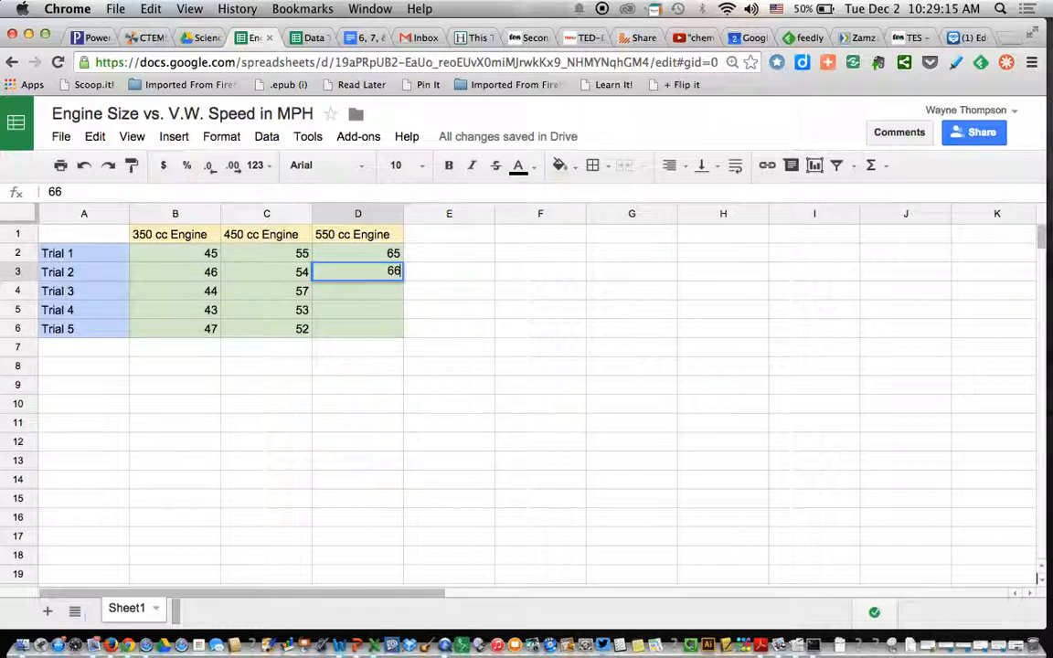
Step: Enter the 550 cc Engine speeds 64, 65 and 67 for Trials 3 to 5 in D4 to D6
{"action": "left_click", "coordinate": [385, 291]}
{"action": "type", "text": "64"}
{"action": "key", "text": "Return"}
{"action": "type", "text": "65"}
{"action": "key", "text": "Return"}
{"action": "type", "text": "67"}
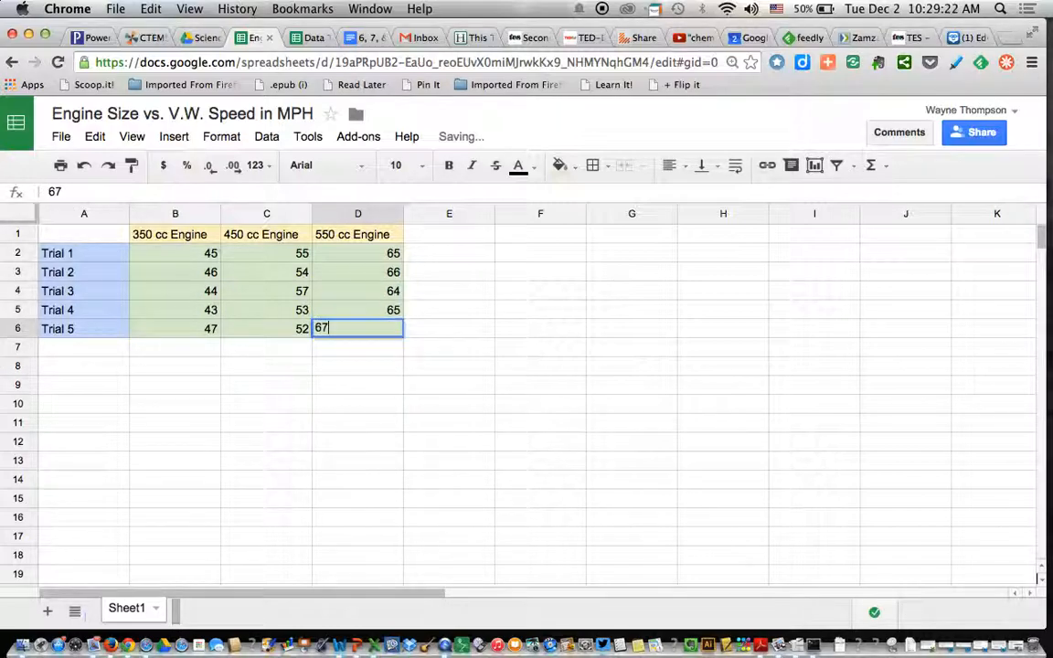
{"action": "key", "text": "Return"}
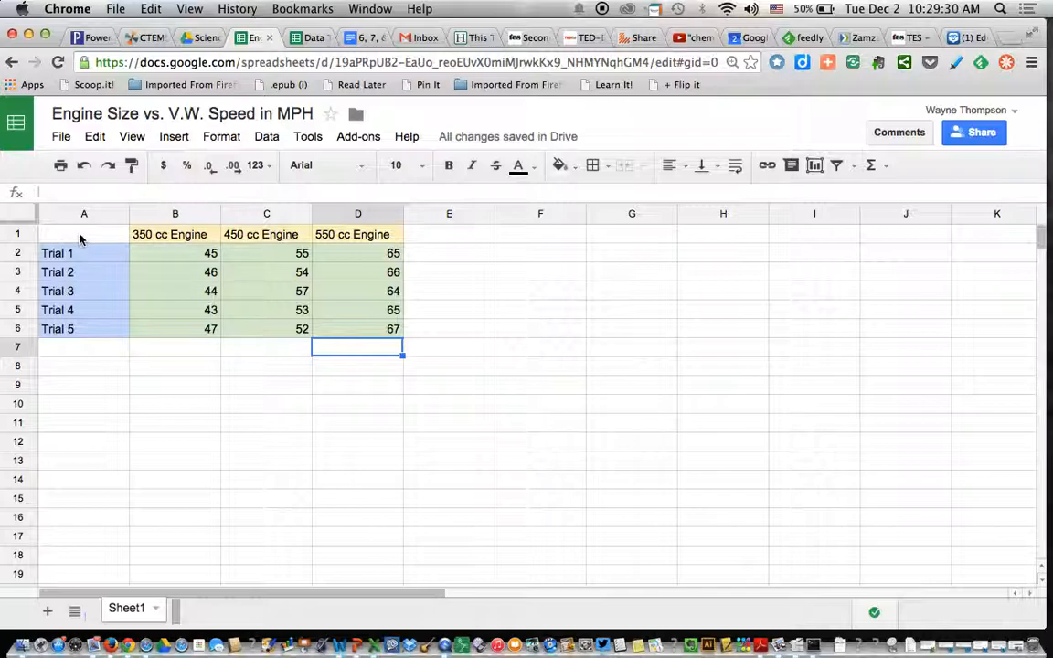
Step: Copy the whole data table from A1 to D6, including the headings and trial labels
{"action": "left_click", "coordinate": [80, 238]}
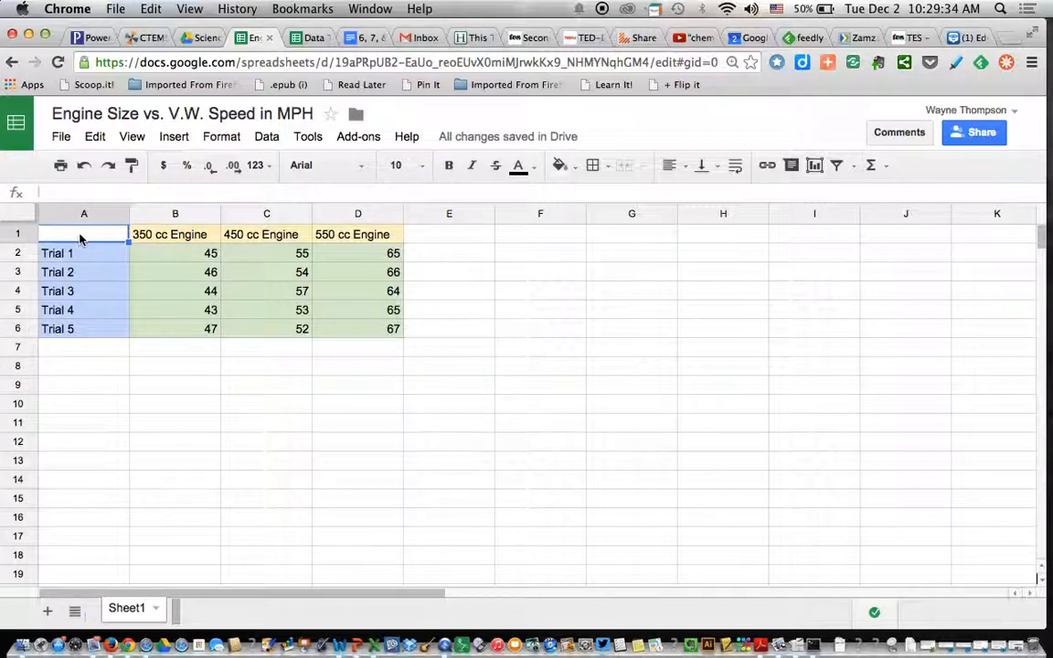
{"action": "key", "text": "shift+Down"}
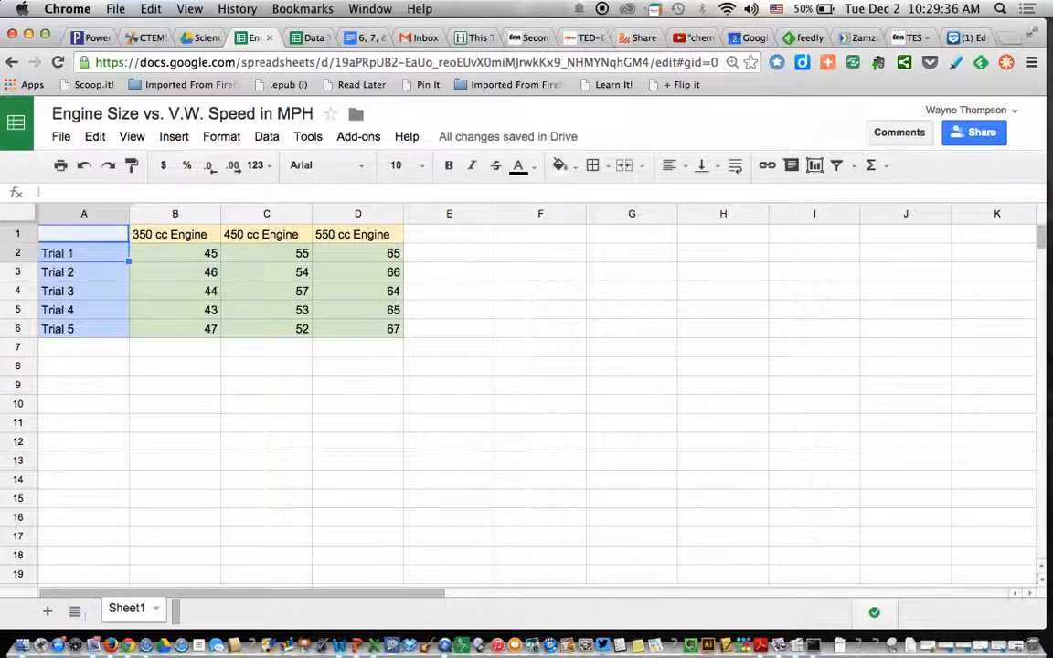
{"action": "key", "text": "shift+Down"}
{"action": "key", "text": "shift+Down"}
{"action": "key", "text": "shift+Down"}
{"action": "key", "text": "shift+Down"}
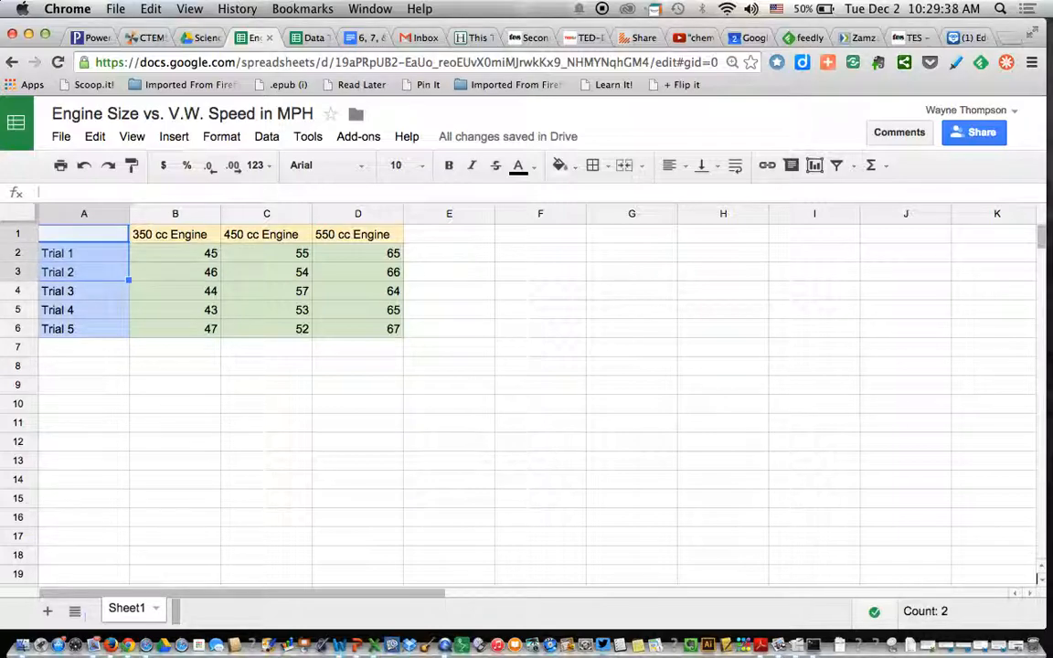
{"action": "key", "text": "shift+Right"}
{"action": "key", "text": "shift+Right"}
{"action": "key", "text": "shift+Right"}
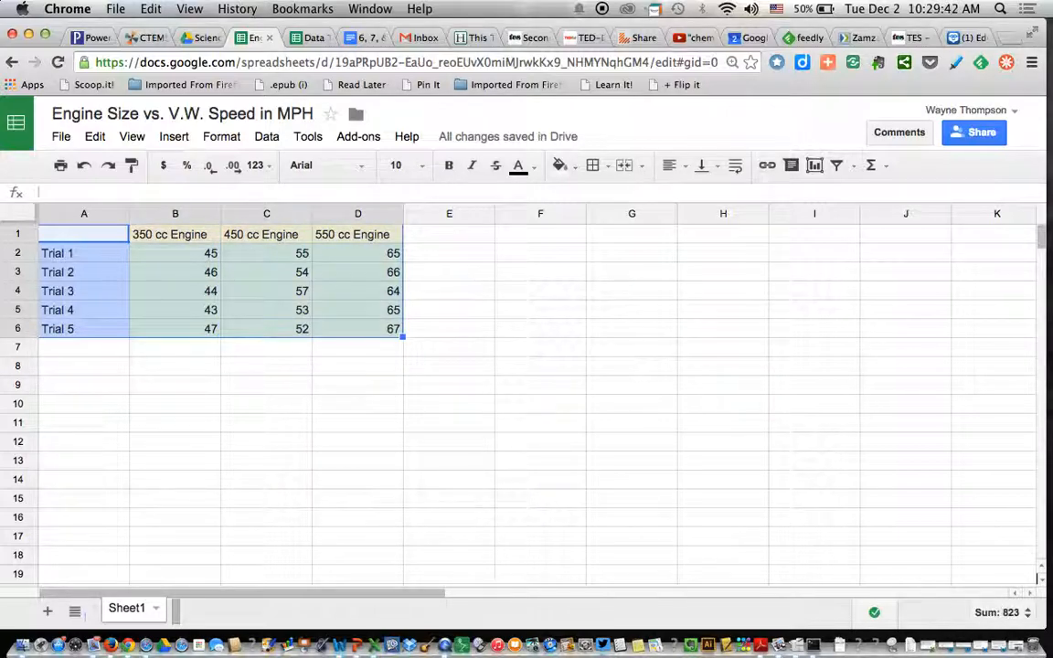
{"action": "key", "text": "super+c"}
Step: Switch to the 6, 7, & 8 Grade Homework, 2014 document and add blank lines after its last table to start a new page
{"action": "left_click", "coordinate": [362, 38]}
{"action": "scroll", "coordinate": [652, 454], "scroll_direction": "up", "scroll_amount": 3}
{"action": "scroll", "coordinate": [652, 455], "scroll_direction": "down", "scroll_amount": 20}
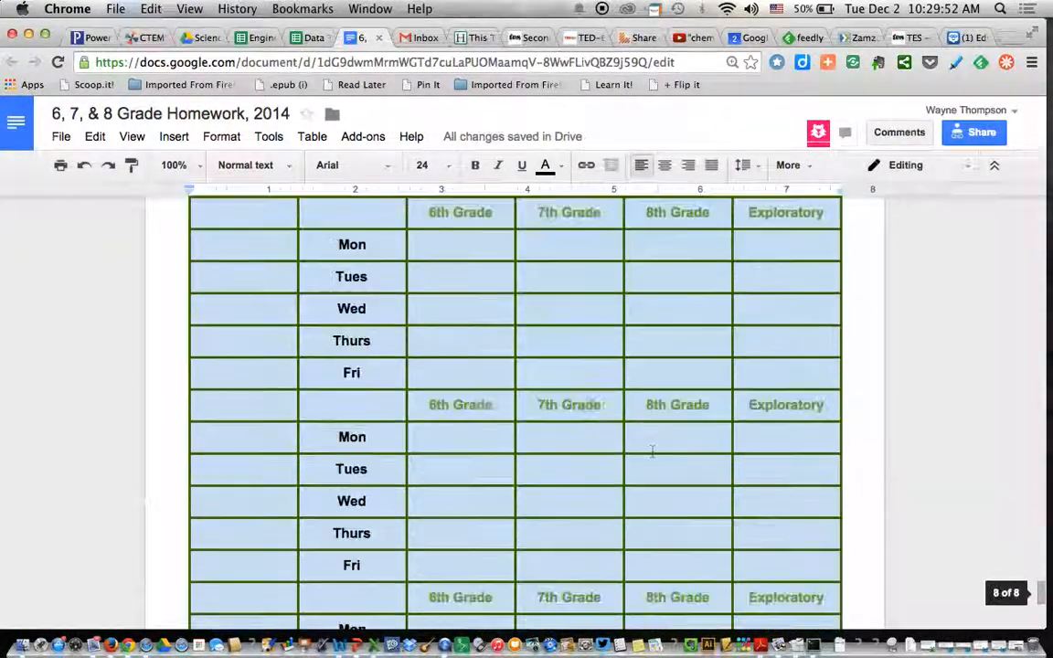
{"action": "scroll", "coordinate": [652, 451], "scroll_direction": "down", "scroll_amount": 5}
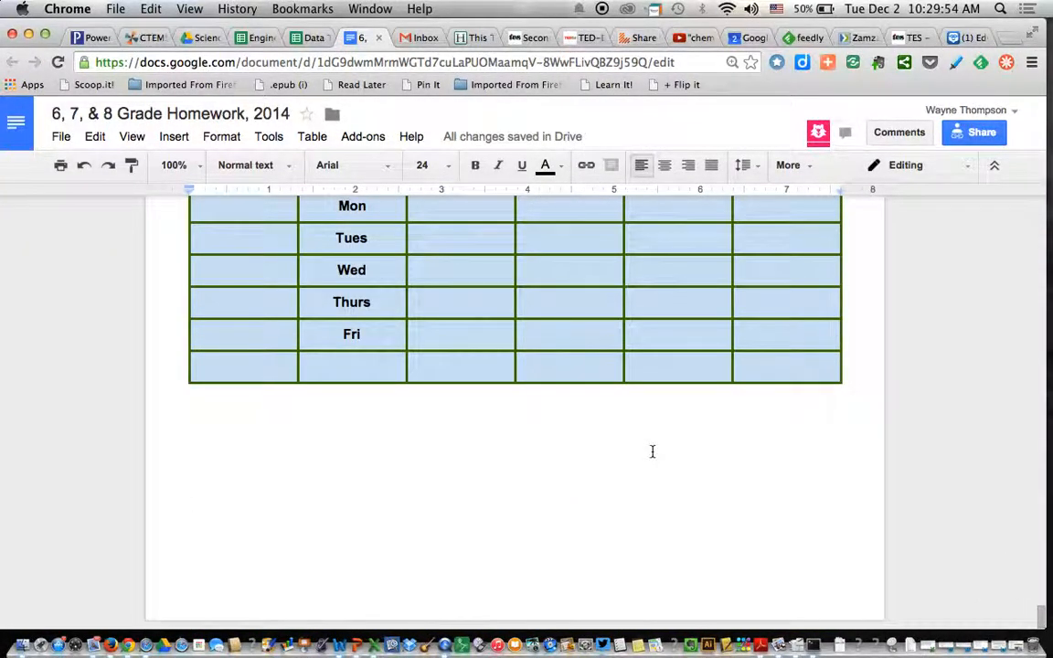
{"action": "key", "text": "Return"}
{"action": "key", "text": "Return"}
{"action": "key", "text": "Return"}
{"action": "key", "text": "Return"}
{"action": "key", "text": "Return"}
{"action": "key", "text": "Return"}
{"action": "key", "text": "Return"}
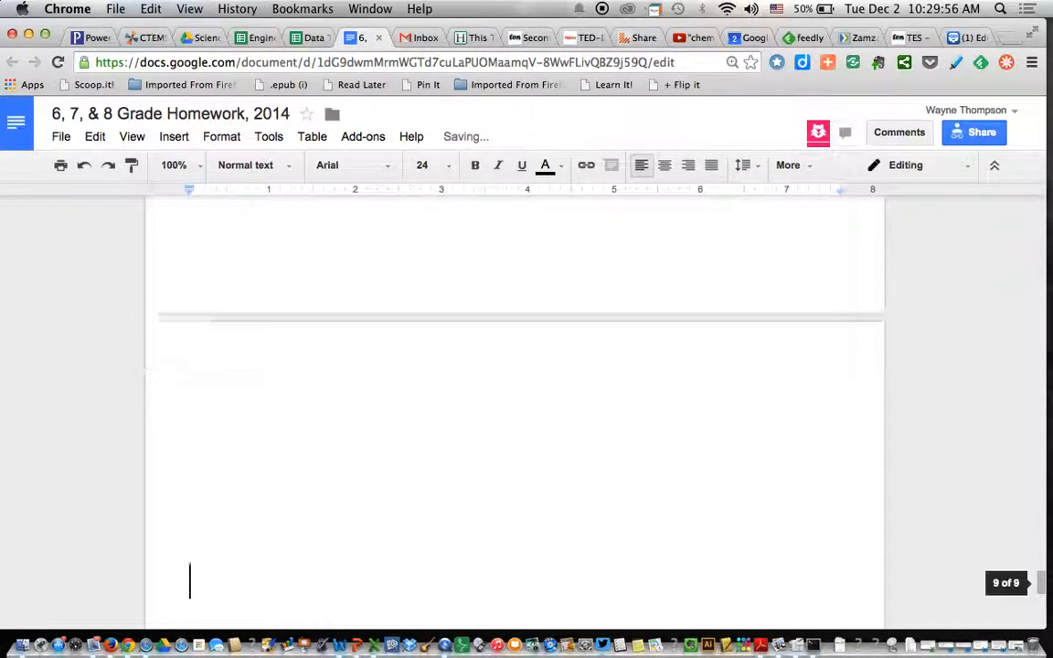
{"action": "key", "text": "BackSpace"}
{"action": "key", "text": "BackSpace"}
{"action": "key", "text": "BackSpace"}
{"action": "key", "text": "BackSpace"}
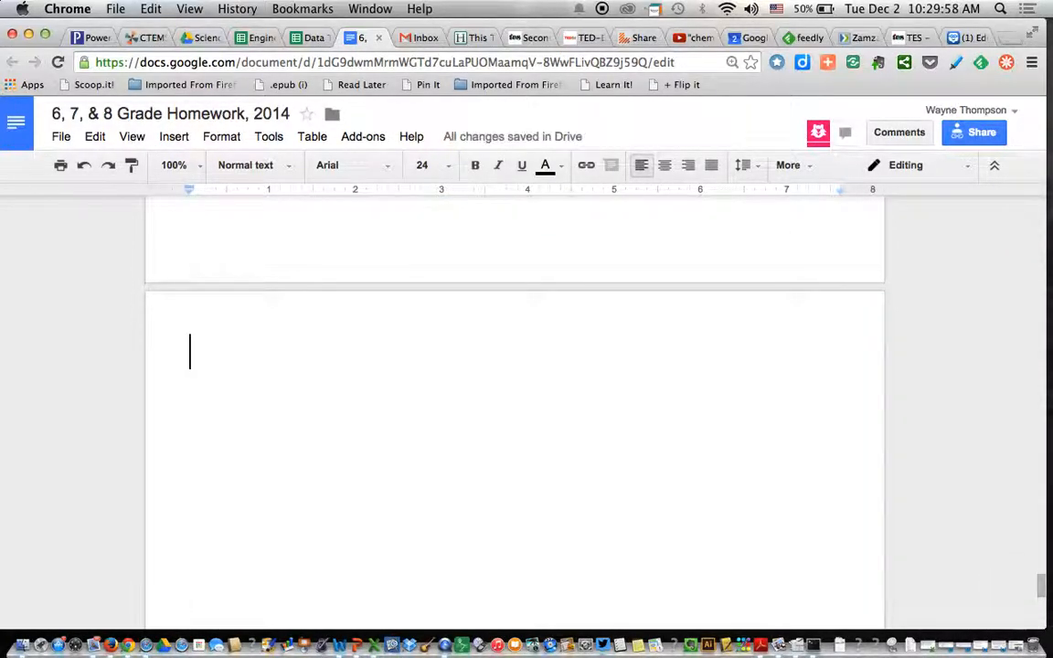
Step: Add the heading Results on the new page and paste the copied data table below it
{"action": "type", "text": "Re"}
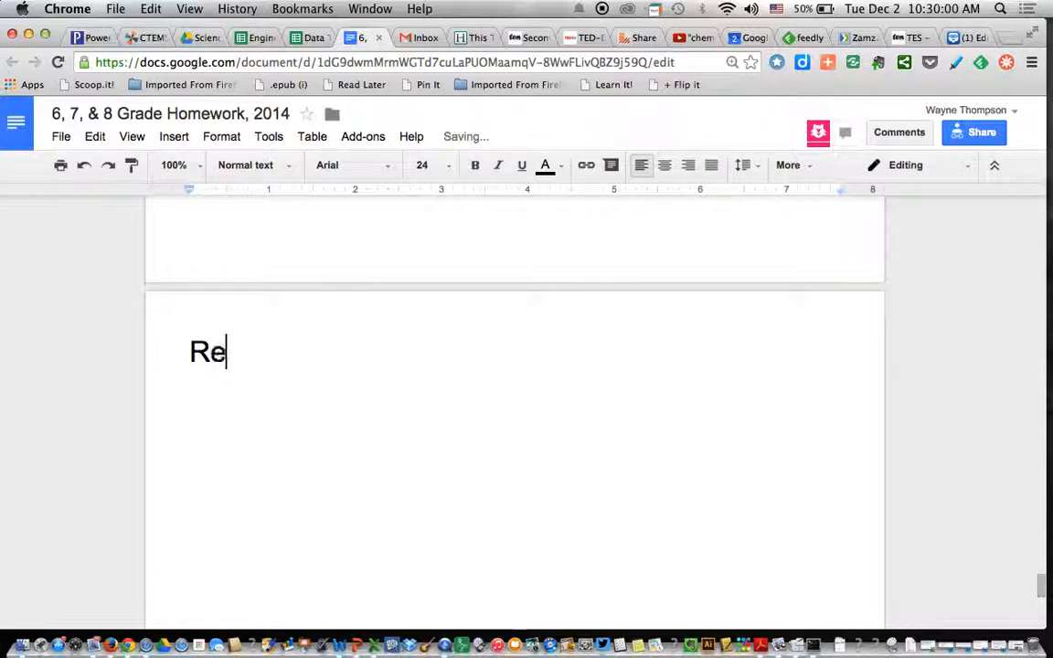
{"action": "type", "text": "sults"}
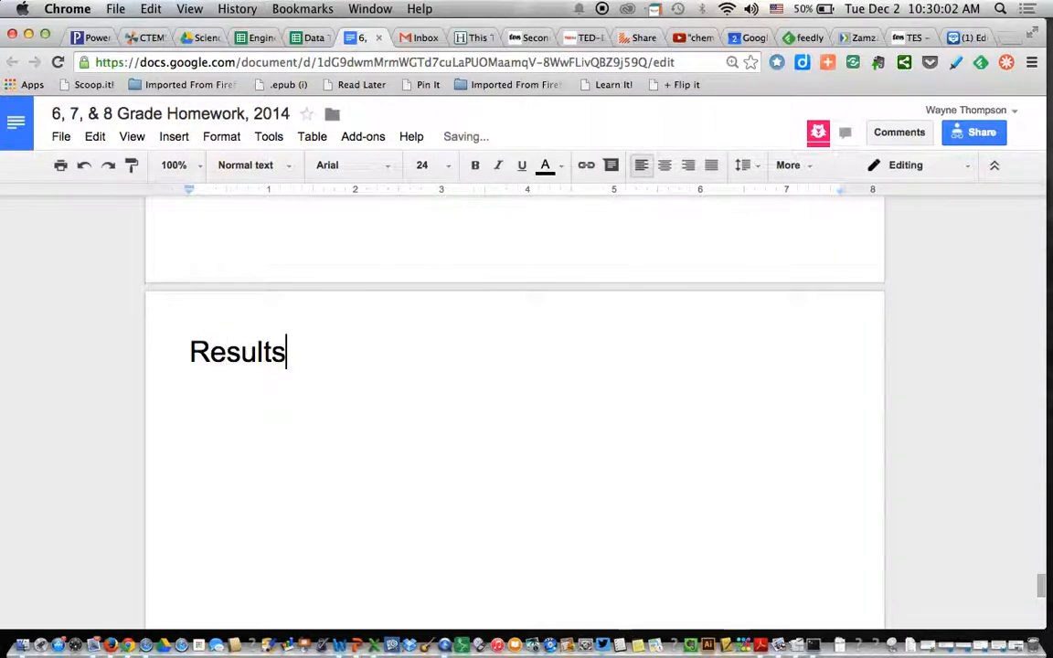
{"action": "key", "text": "Return"}
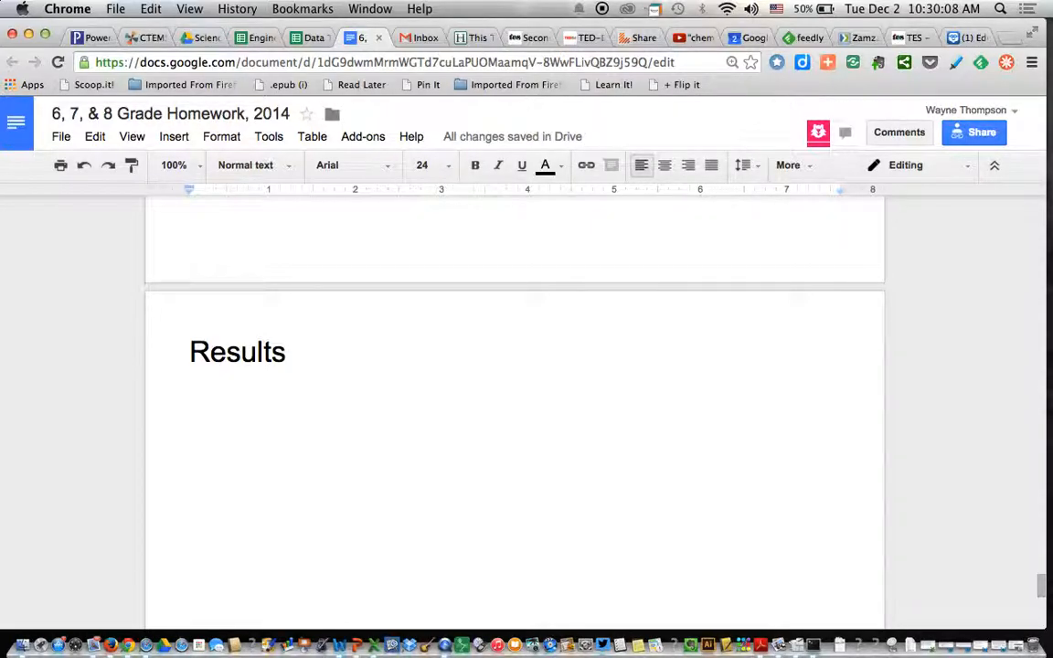
{"action": "key", "text": "super+v"}
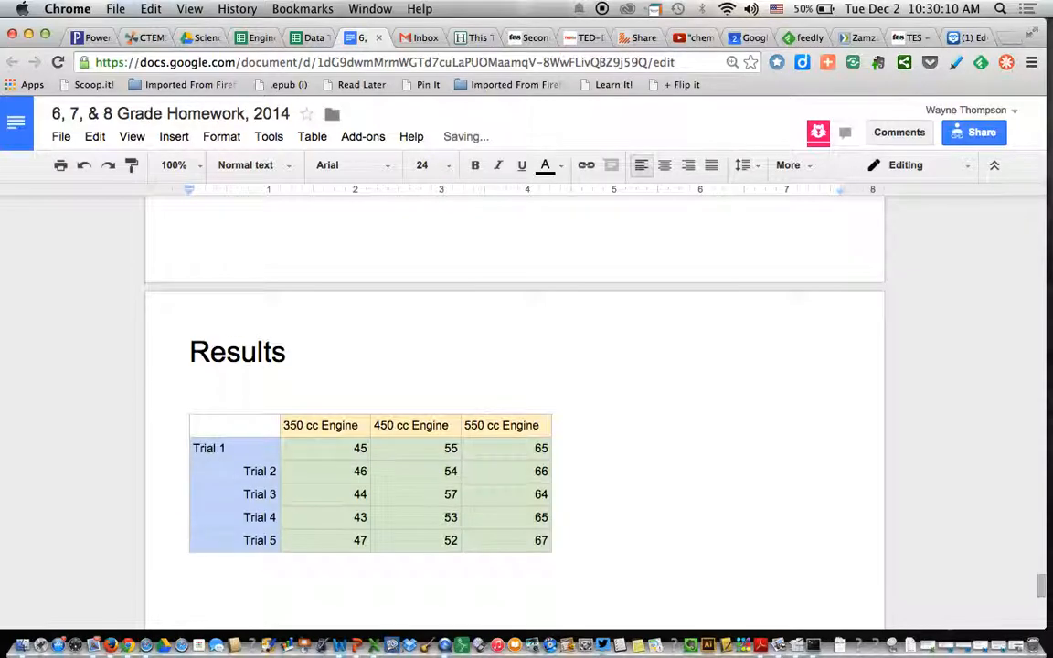
Step: Add the title Engine Speed in MPH vs. Engine Size on the line between the Results heading and the pasted table
{"action": "left_click", "coordinate": [194, 424]}
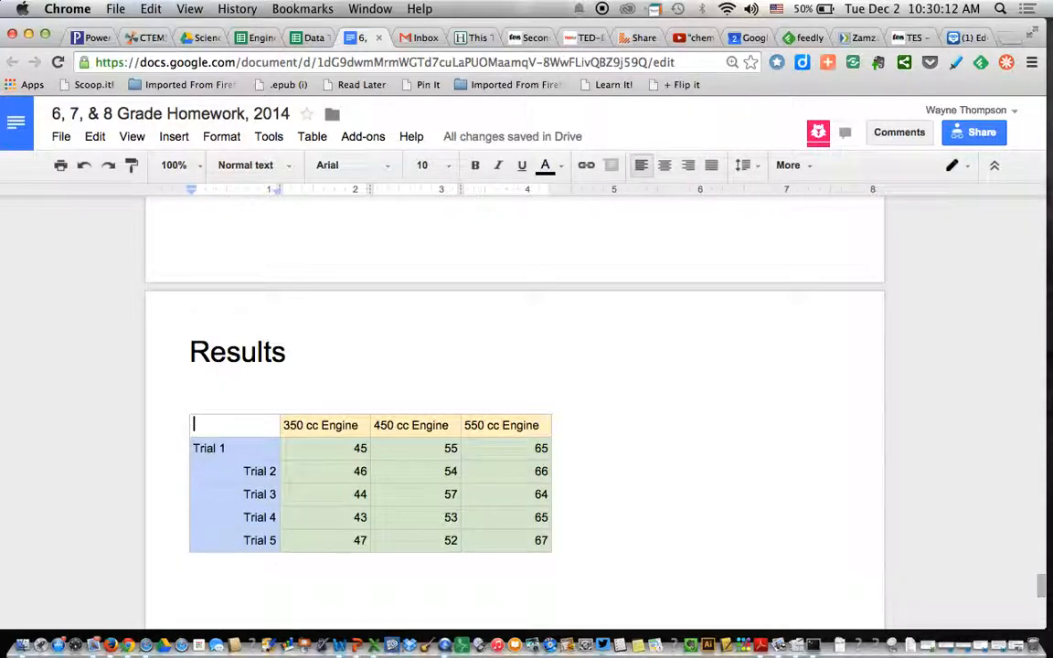
{"action": "left_click", "coordinate": [190, 391]}
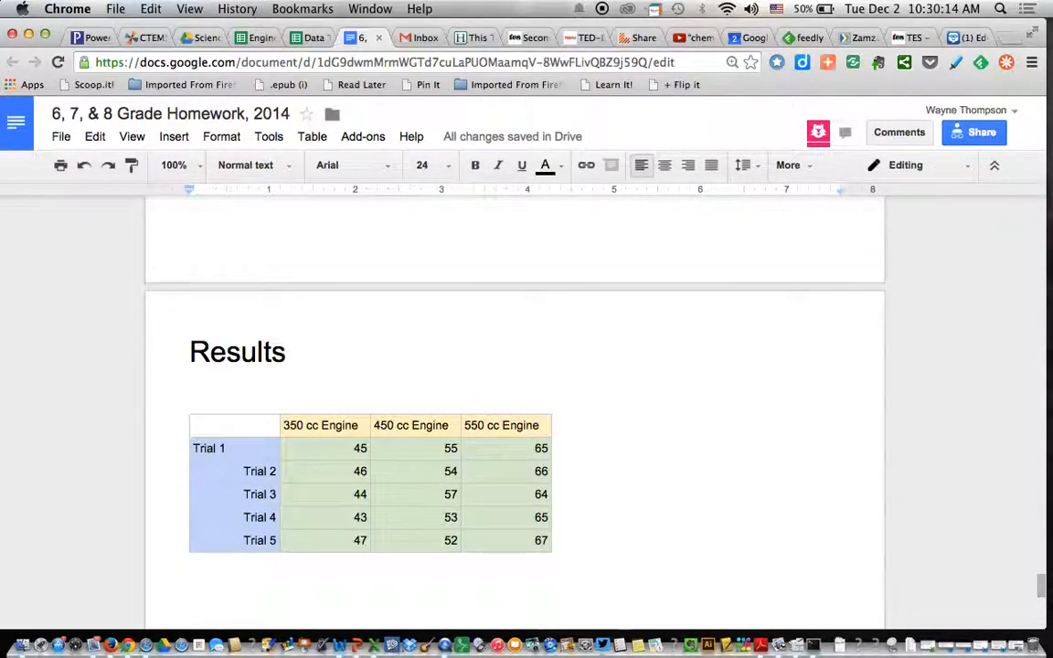
{"action": "type", "text": "En"}
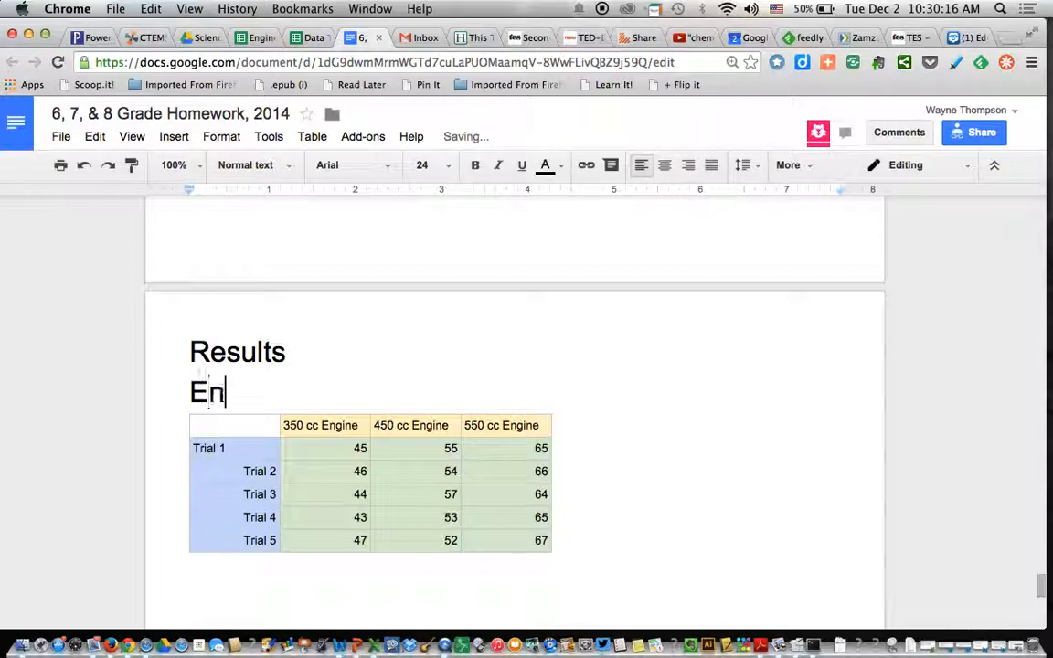
{"action": "type", "text": "gine S"}
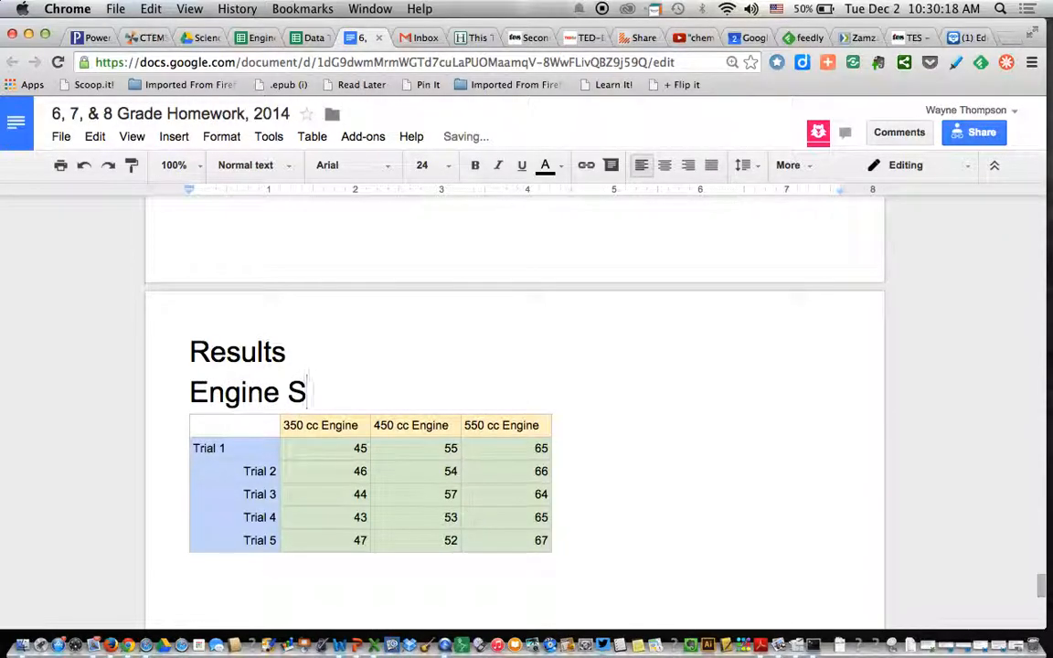
{"action": "type", "text": "peed in "}
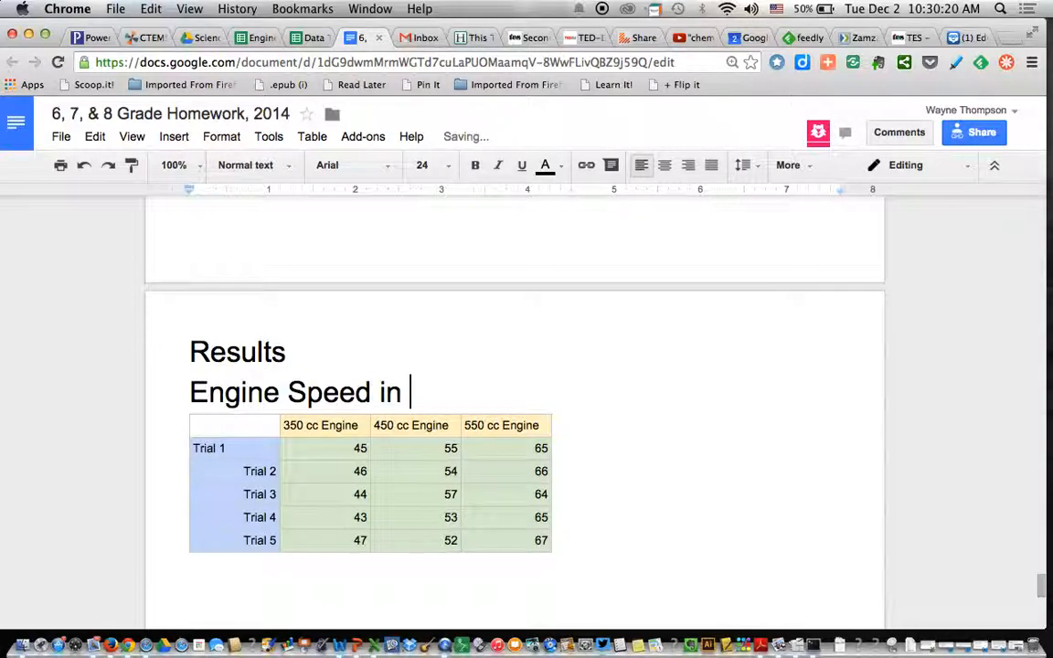
{"action": "type", "text": "MPH "}
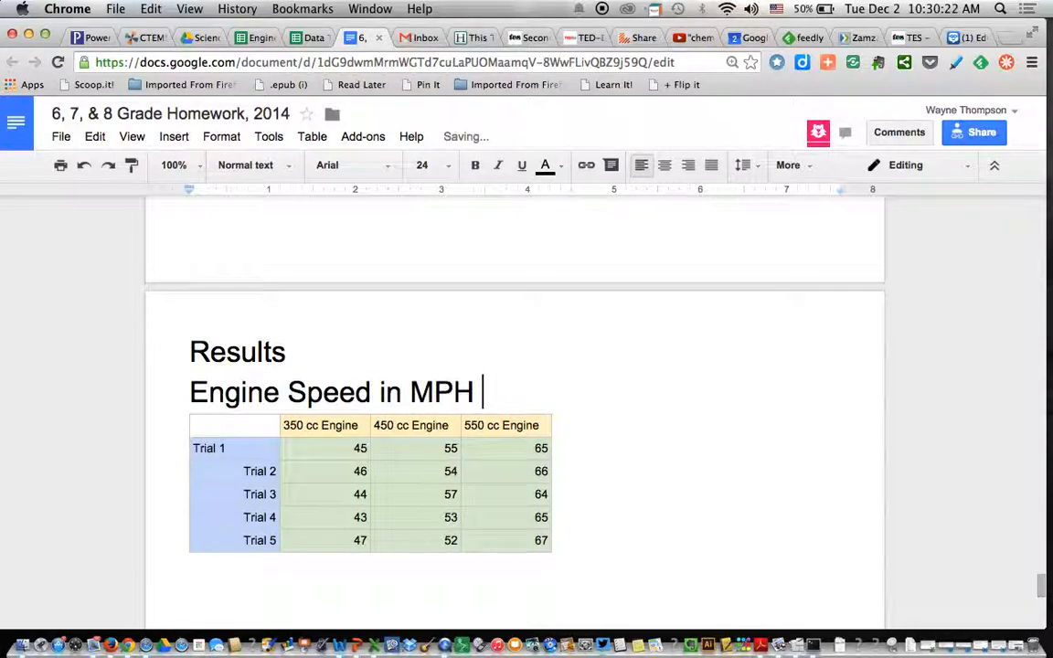
{"action": "type", "text": "vs. En"}
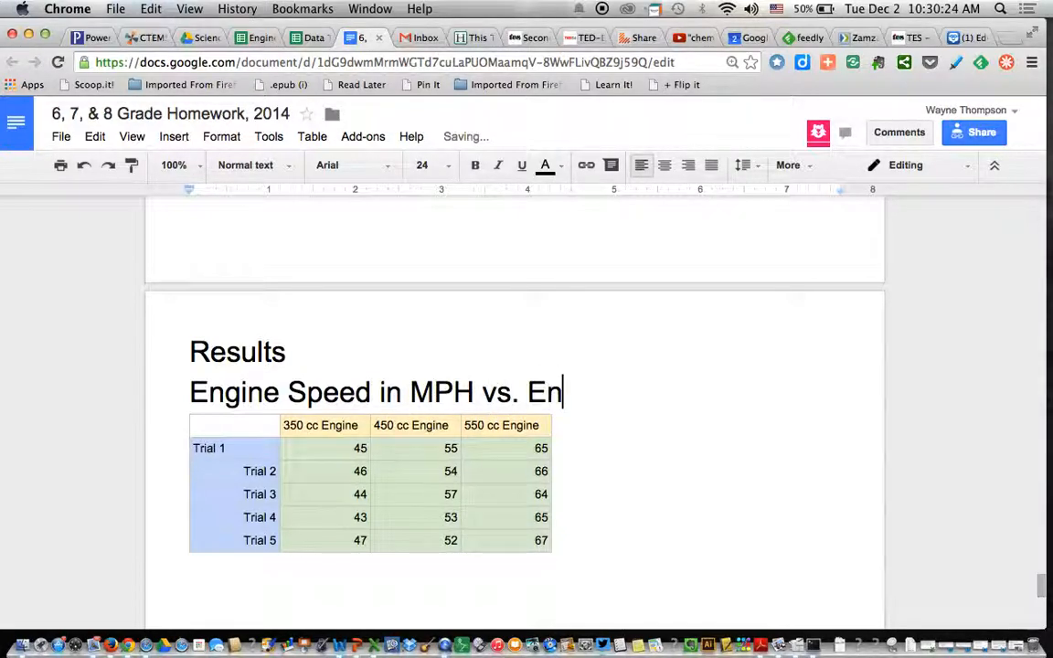
{"action": "type", "text": "gine Si"}
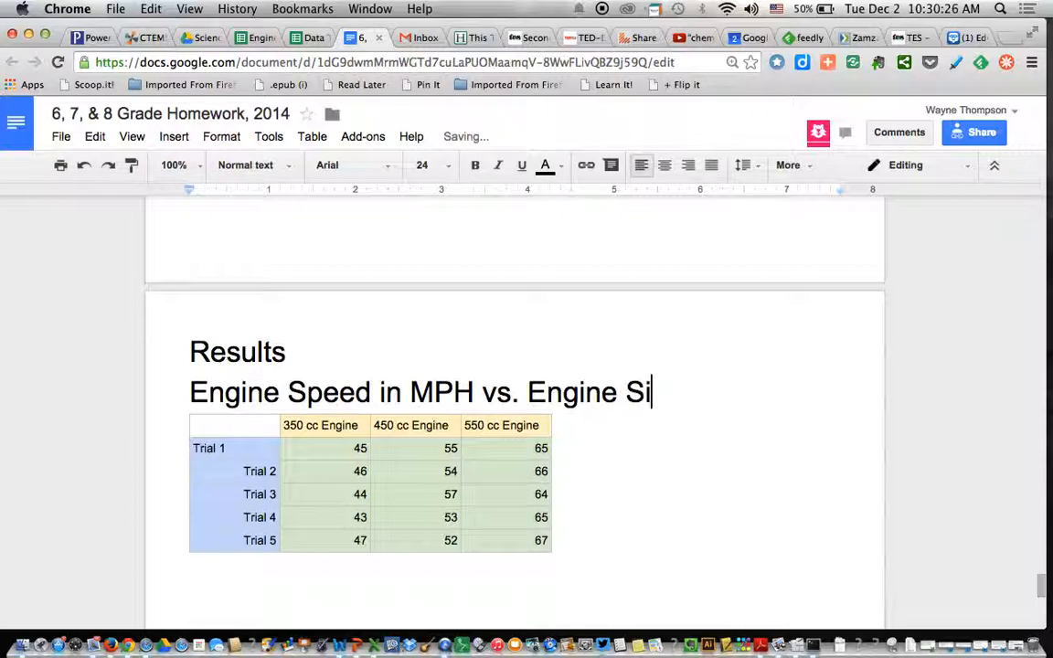
{"action": "type", "text": "s"}
{"action": "key", "text": "BackSpace"}
{"action": "type", "text": "ze"}
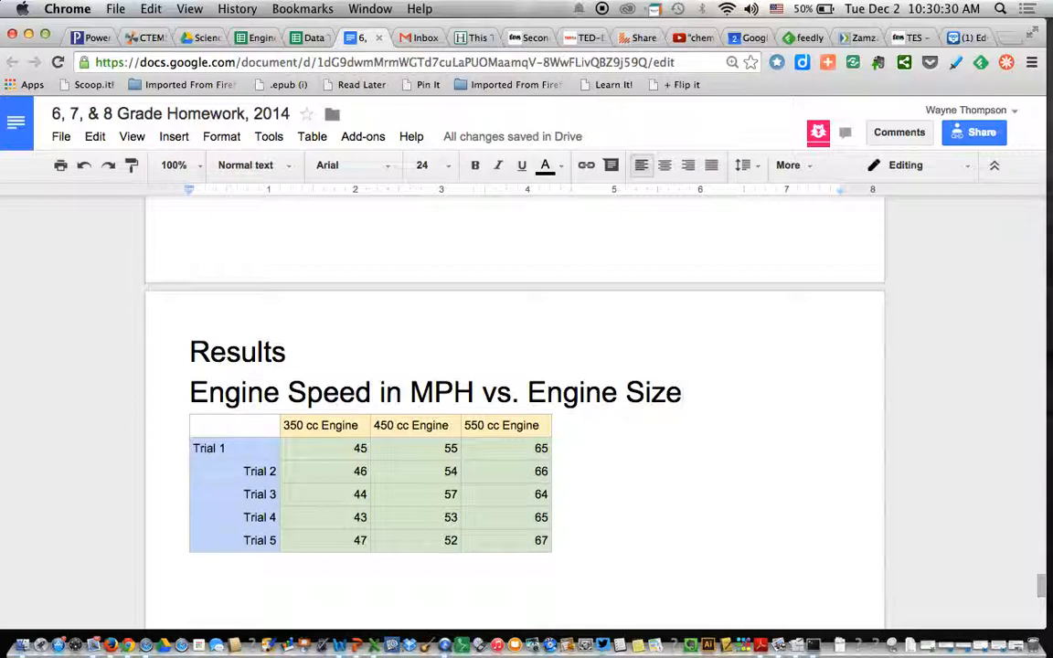
Step: Switch to the Engine Size vs. V.W. Speed in MPH spreadsheet and examine the functions available for the 350 cc Engine speeds in B2 to B6
{"action": "left_click", "coordinate": [256, 38]}
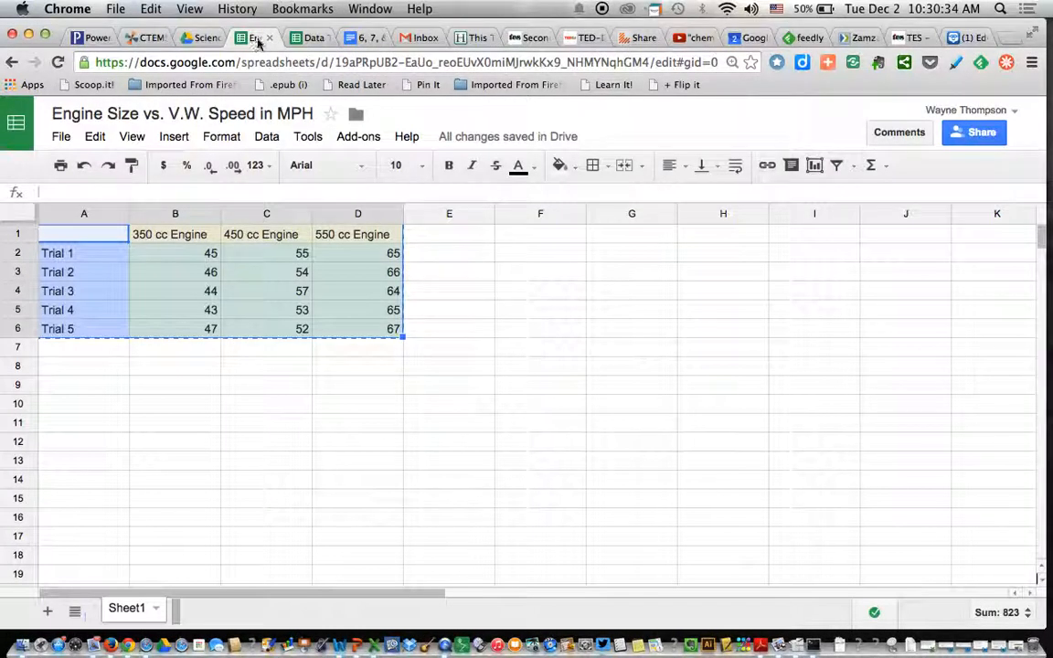
{"action": "left_click", "coordinate": [267, 326]}
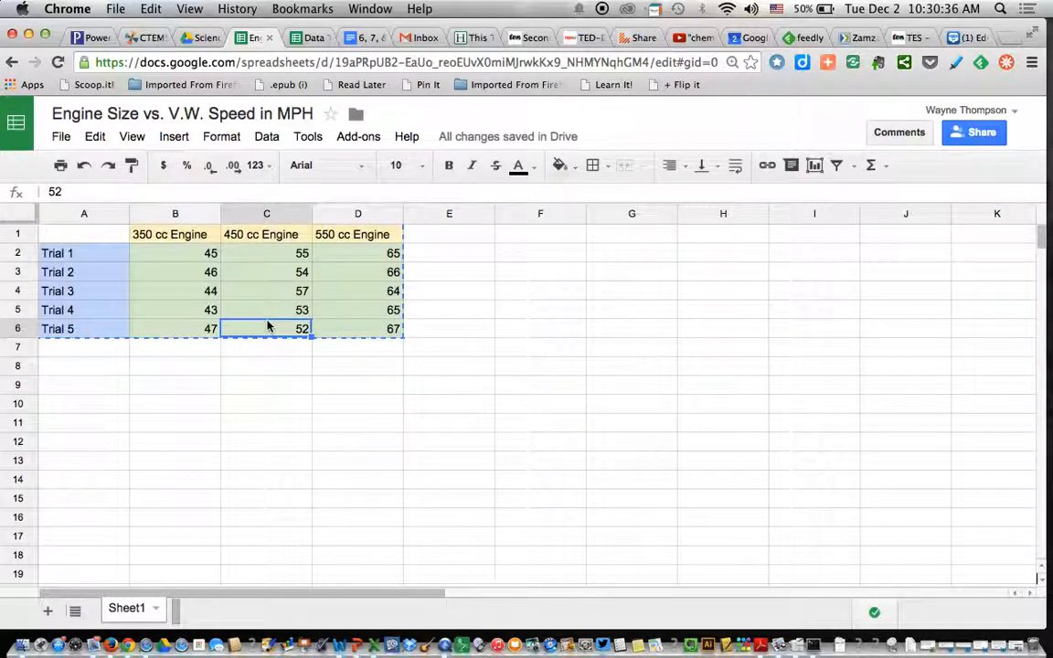
{"action": "left_click", "coordinate": [188, 256]}
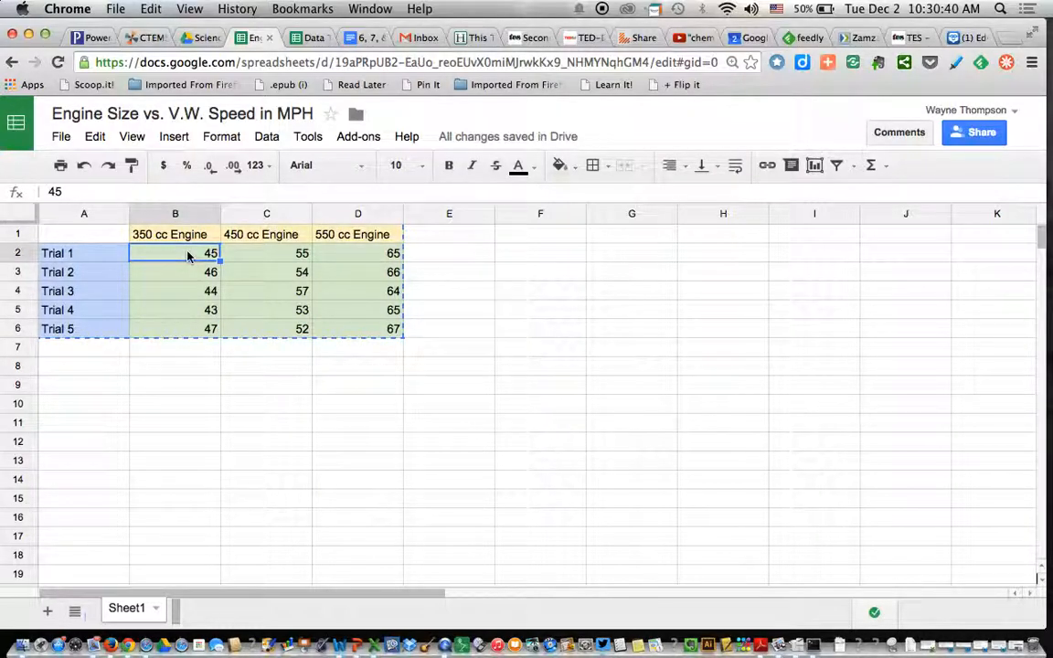
{"action": "key", "text": "shift+Down"}
{"action": "key", "text": "shift+Down"}
{"action": "key", "text": "shift+Down"}
{"action": "key", "text": "shift+Down"}
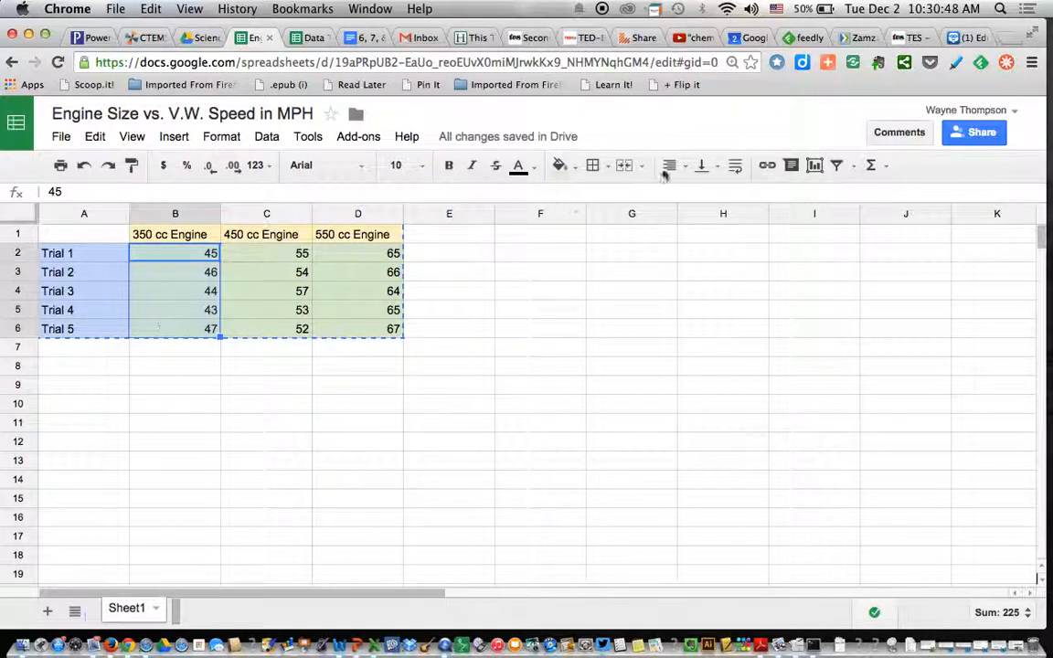
{"action": "left_click", "coordinate": [887, 166]}
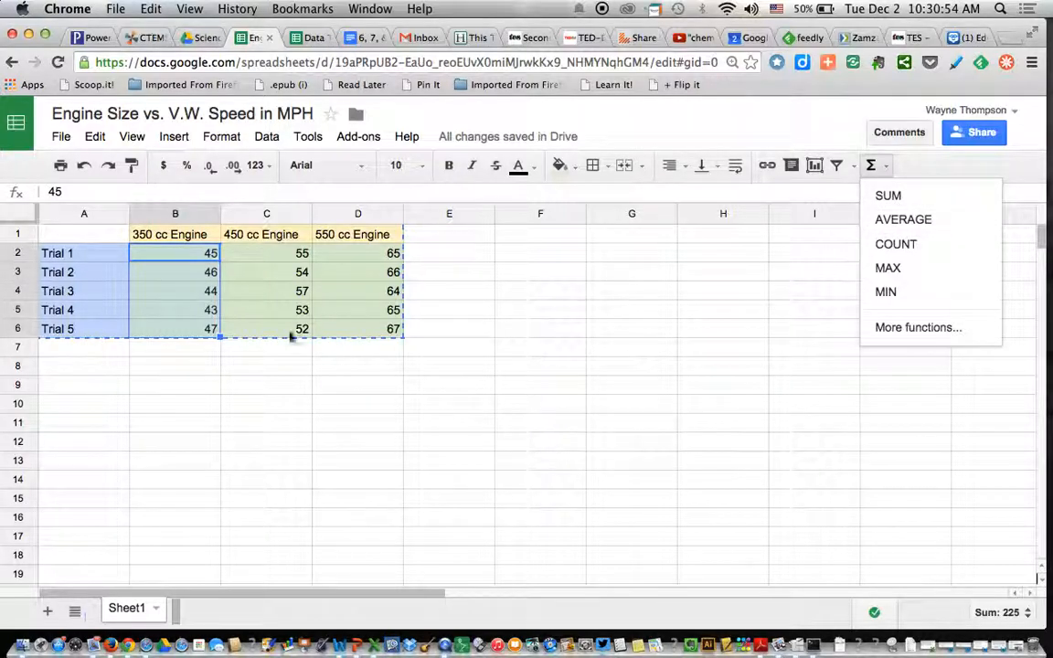
{"action": "left_click", "coordinate": [184, 348]}
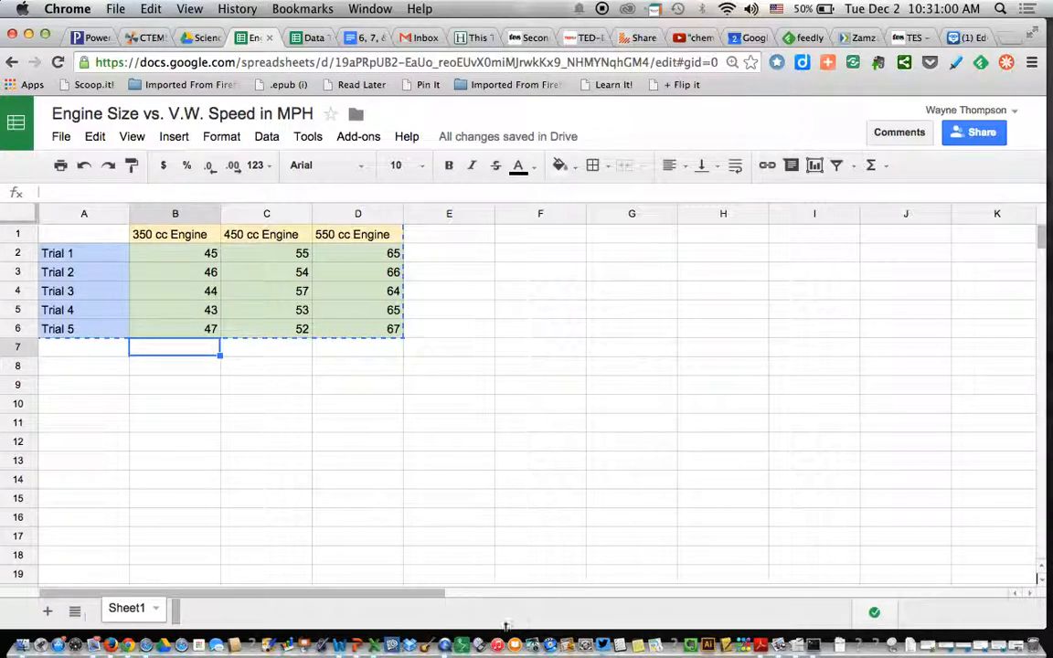
Step: Switch to QuickTime Player, quit it and name the unsaved screen recording Google Sheets
{"action": "left_click", "coordinate": [447, 631]}
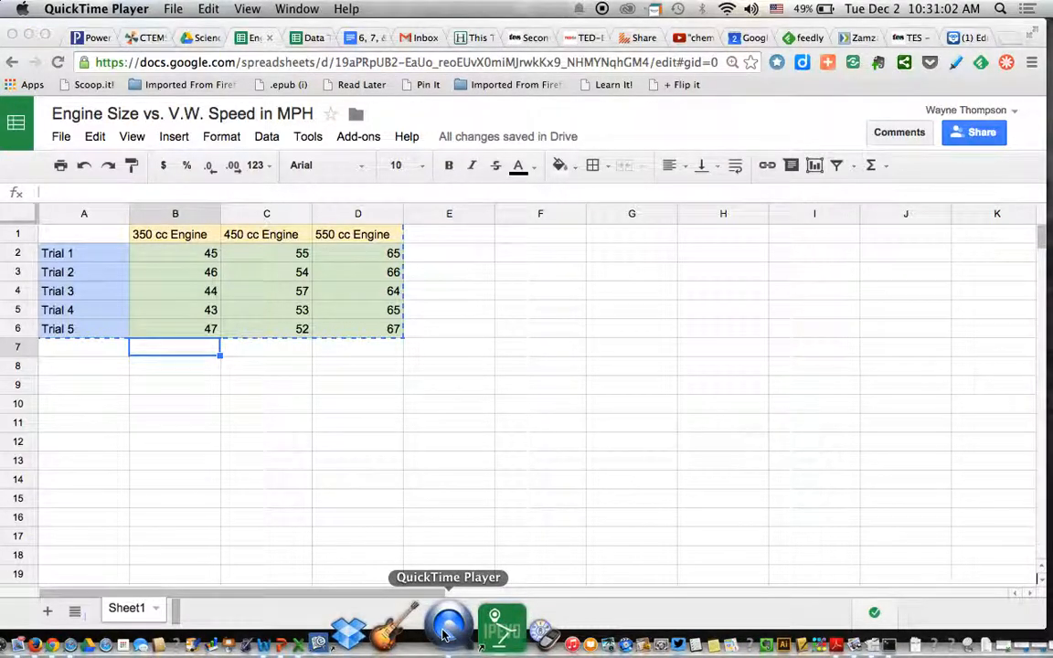
{"action": "left_click", "coordinate": [126, 9]}
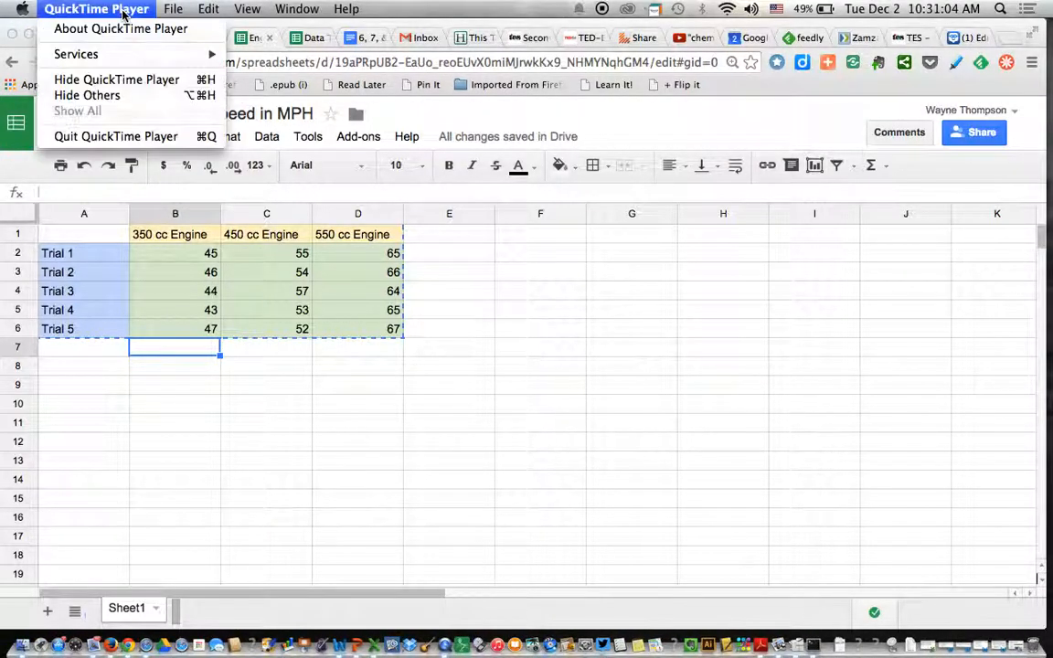
{"action": "left_click", "coordinate": [116, 139]}
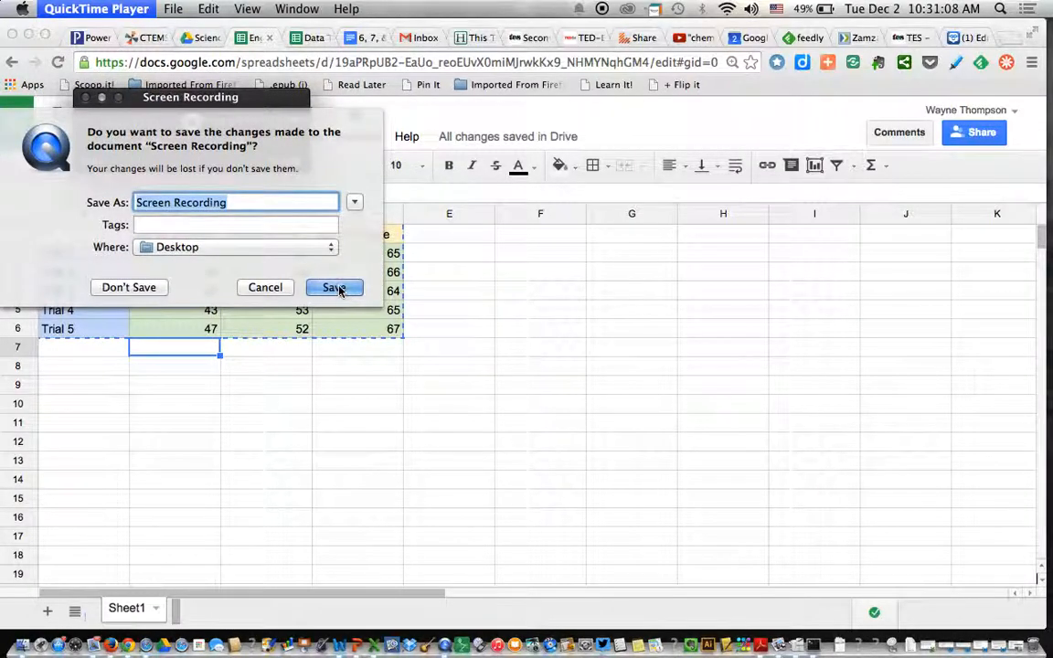
{"action": "type", "text": "Go"}
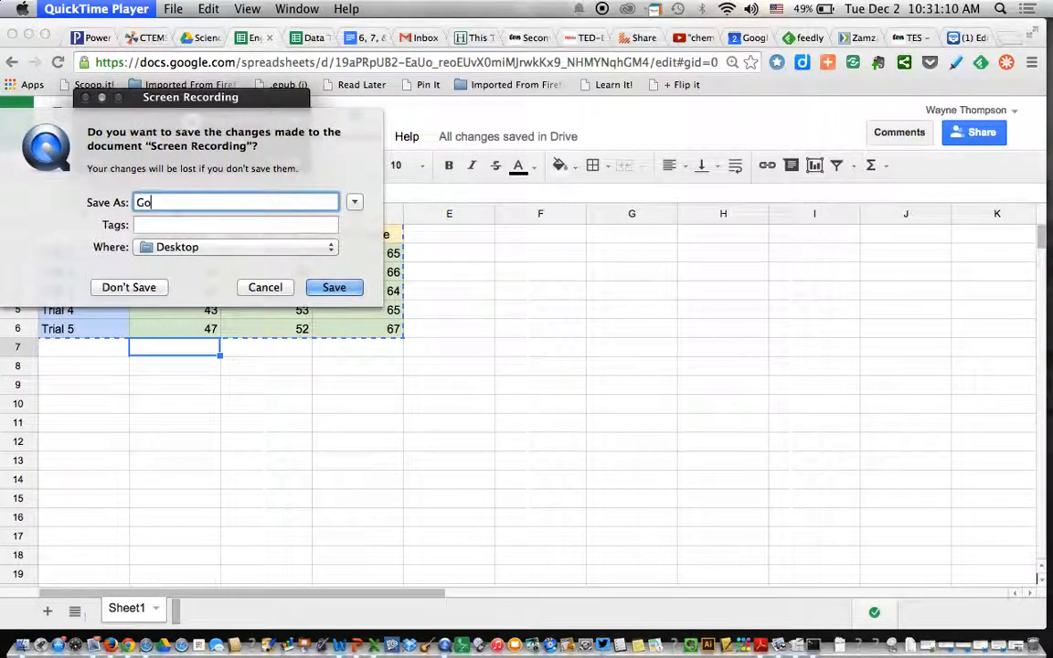
{"action": "type", "text": "ogle Sheets"}
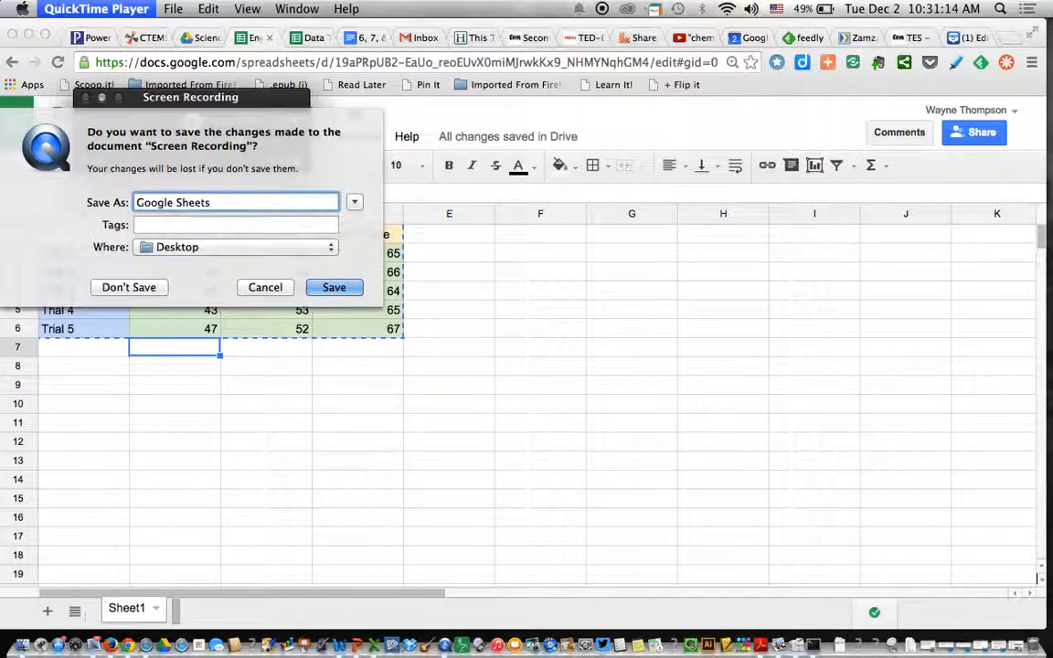